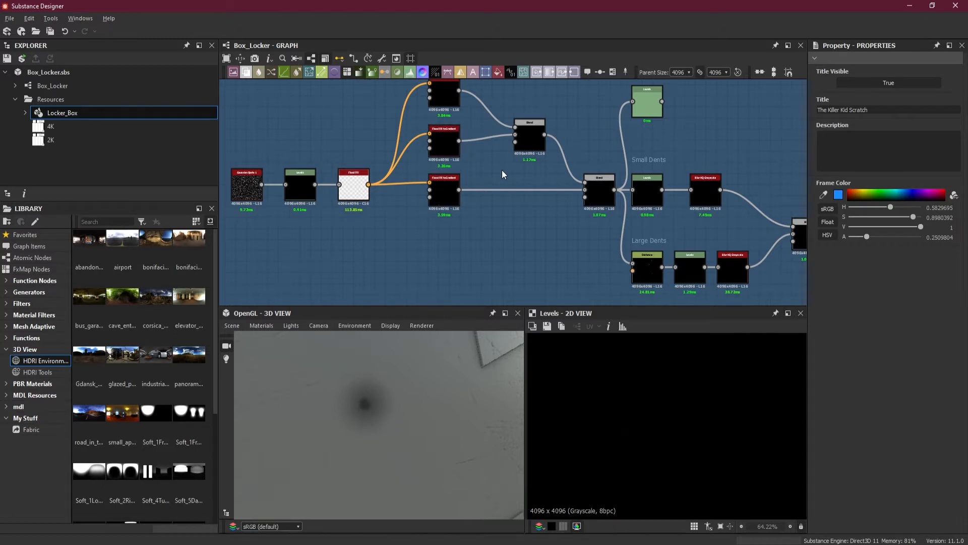
- Move the Small Dents Mask, Small Dents and Large Dents nodes with their combining Blend to the right, leaving room after the preceding Blend node
{"action": "middle_click_drag", "start_coordinate": [500, 175], "coordinate": [448, 209]}
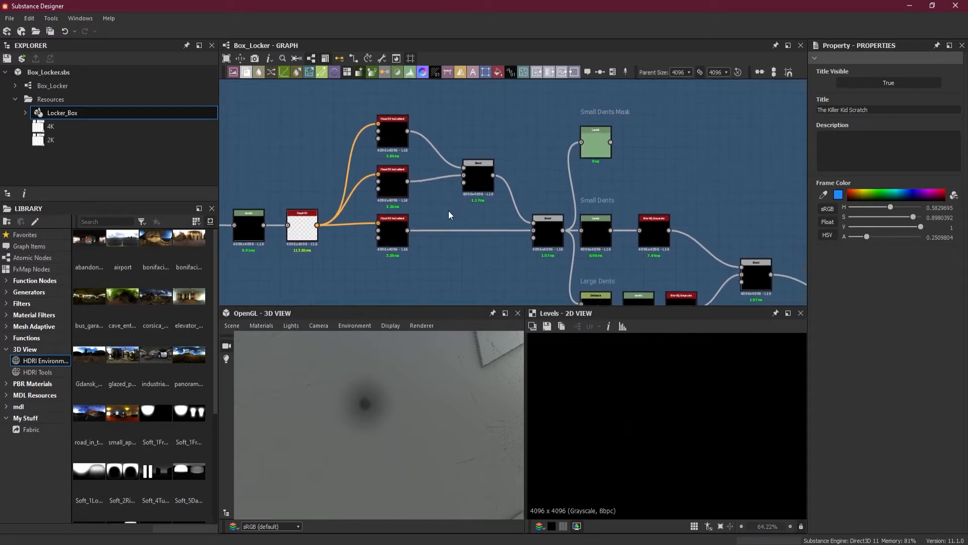
{"action": "scroll", "coordinate": [509, 228], "scroll_direction": "down", "scroll_amount": 3}
{"action": "scroll", "coordinate": [507, 197], "scroll_direction": "up", "scroll_amount": 2}
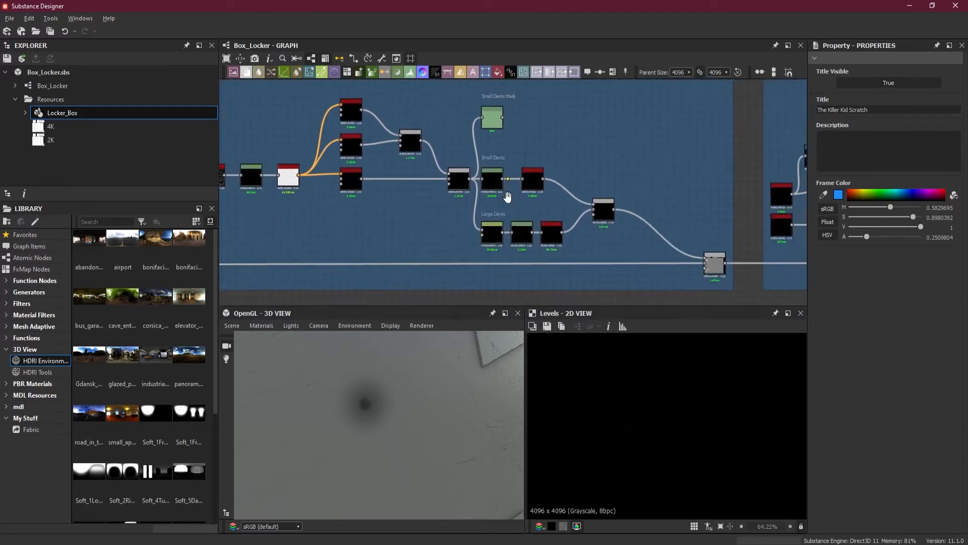
{"action": "middle_click_drag", "start_coordinate": [508, 197], "coordinate": [543, 198]}
{"action": "mouse_move", "coordinate": [528, 88]}
{"action": "left_mouse_down"}
{"action": "mouse_move", "coordinate": [580, 204]}
{"action": "mouse_move", "coordinate": [657, 241]}
{"action": "mouse_move", "coordinate": [641, 238]}
{"action": "left_mouse_up"}
{"action": "left_click_drag", "start_coordinate": [530, 237], "coordinate": [599, 235]}
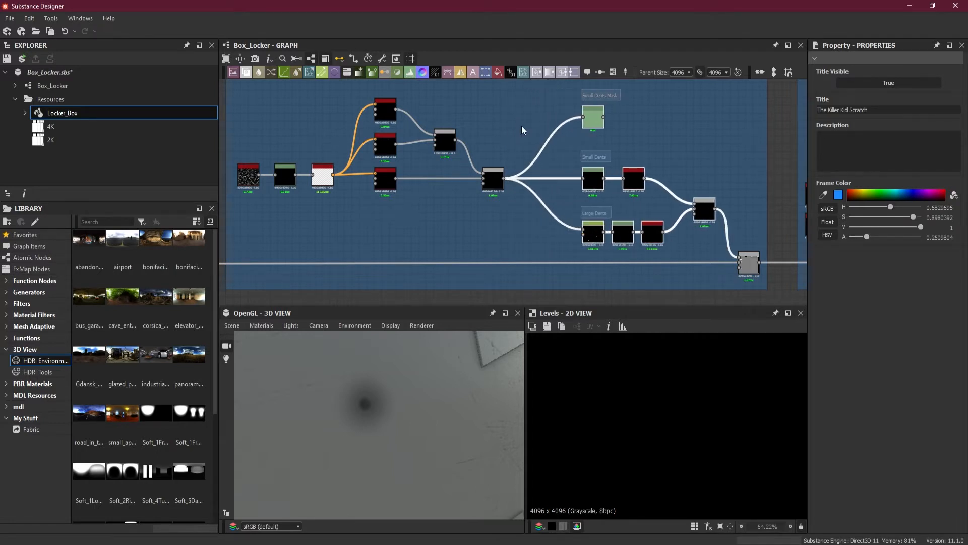
- Insert a Directional Warp node after the Blend node that feeds the small and large dent branches
{"action": "scroll", "coordinate": [521, 126], "scroll_direction": "up", "scroll_amount": 4}
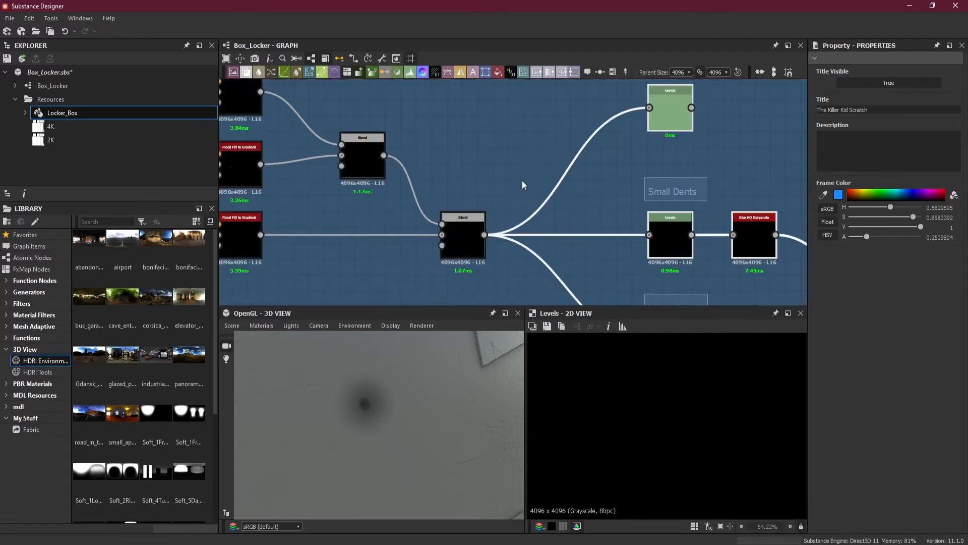
{"action": "left_click", "coordinate": [465, 239]}
{"action": "scroll", "coordinate": [484, 225], "scroll_direction": "down", "scroll_amount": 5}
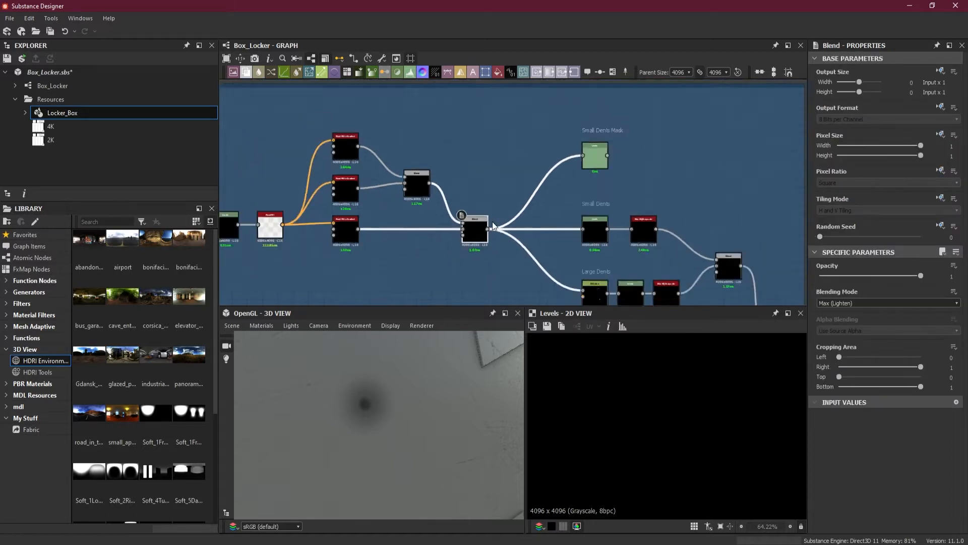
{"action": "scroll", "coordinate": [505, 225], "scroll_direction": "up", "scroll_amount": 5}
{"action": "scroll", "coordinate": [506, 225], "scroll_direction": "up", "scroll_amount": 2}
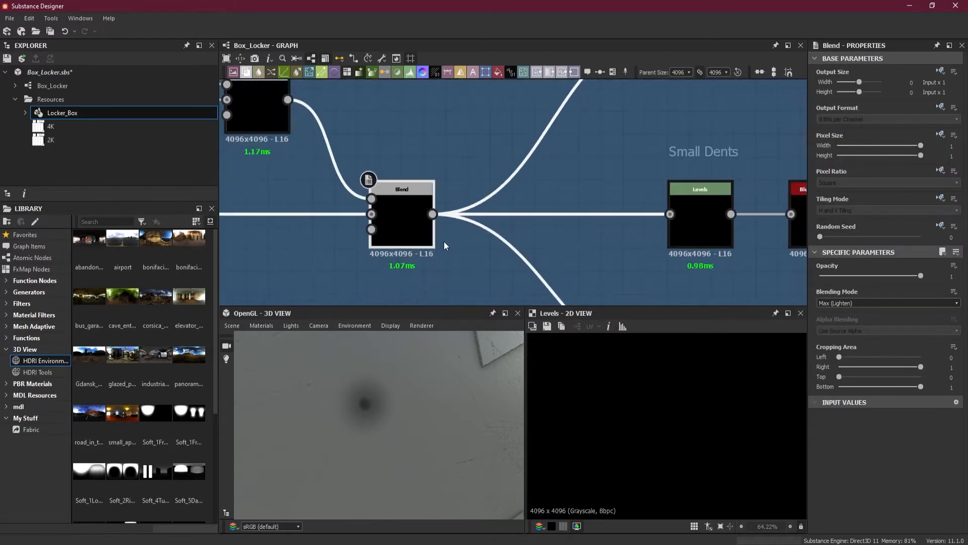
{"action": "key", "text": "space"}
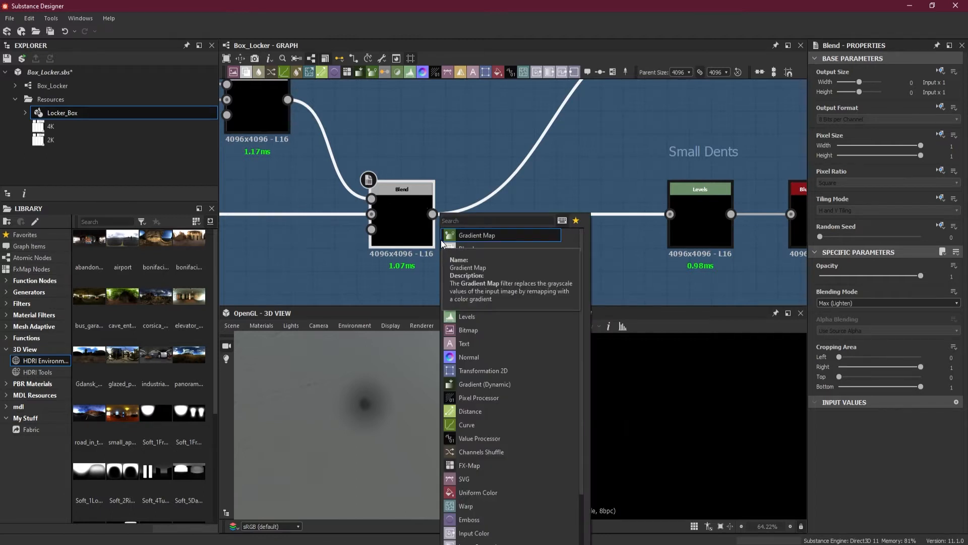
{"action": "type", "text": "dir"}
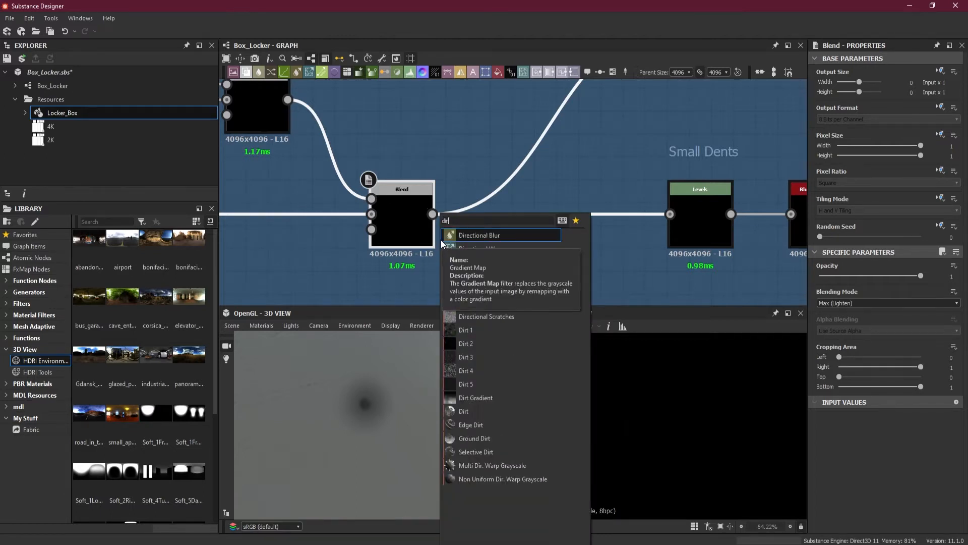
{"action": "left_click", "coordinate": [472, 245]}
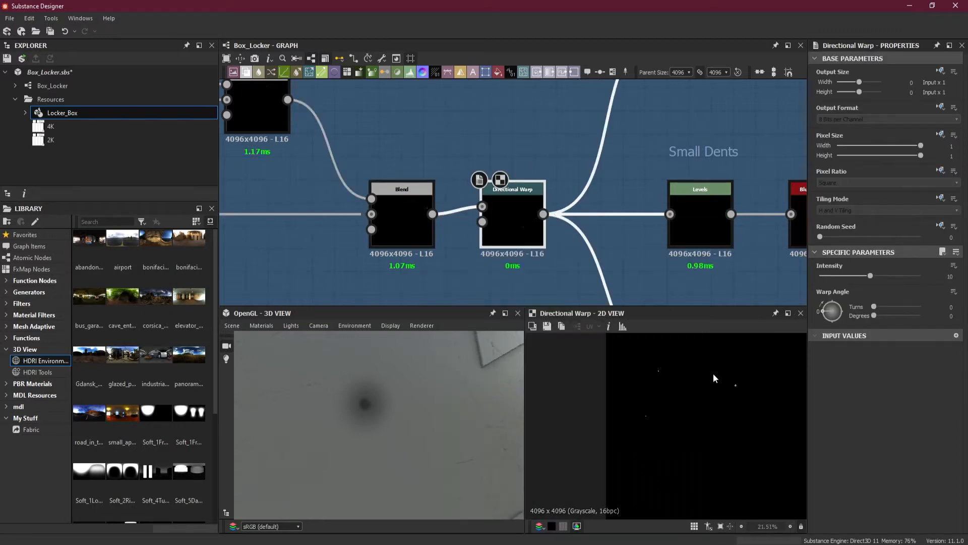
- Add a Perlin Noise node and place it directly below the Blend node that feeds the Directional Warp
{"action": "scroll", "coordinate": [731, 378], "scroll_direction": "up", "scroll_amount": 3}
{"action": "scroll", "coordinate": [685, 413], "scroll_direction": "up", "scroll_amount": 4}
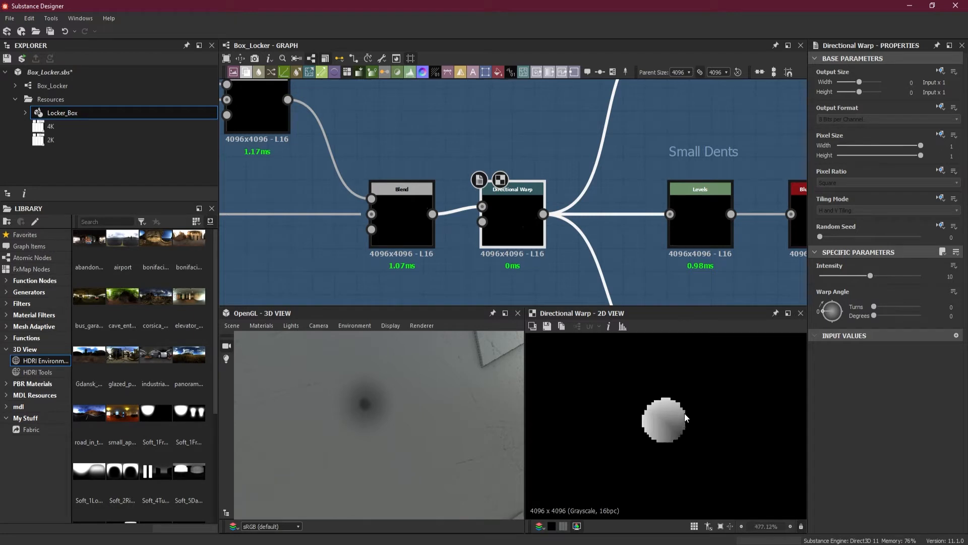
{"action": "scroll", "coordinate": [479, 222], "scroll_direction": "down", "scroll_amount": 3}
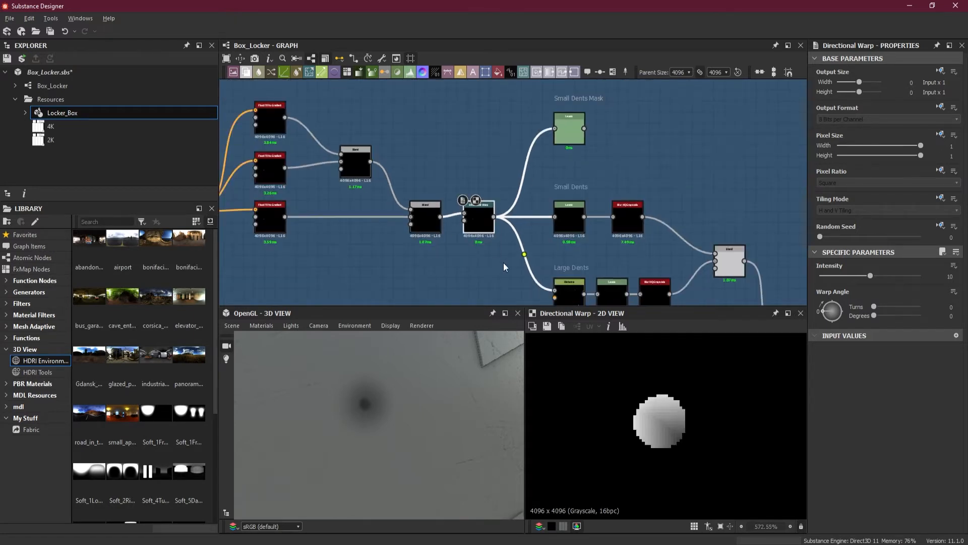
{"action": "scroll", "coordinate": [541, 214], "scroll_direction": "up", "scroll_amount": 3}
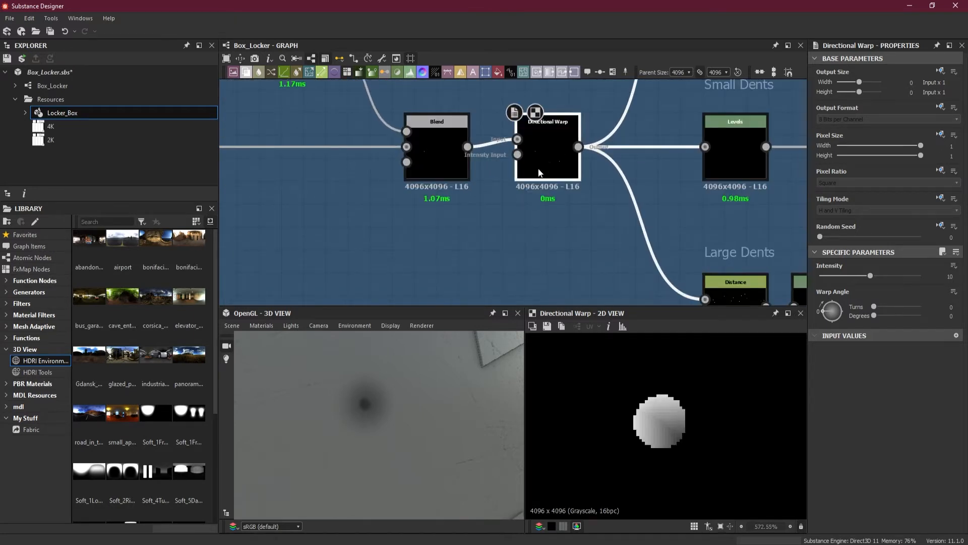
{"action": "left_click", "coordinate": [437, 257]}
{"action": "key", "text": "space"}
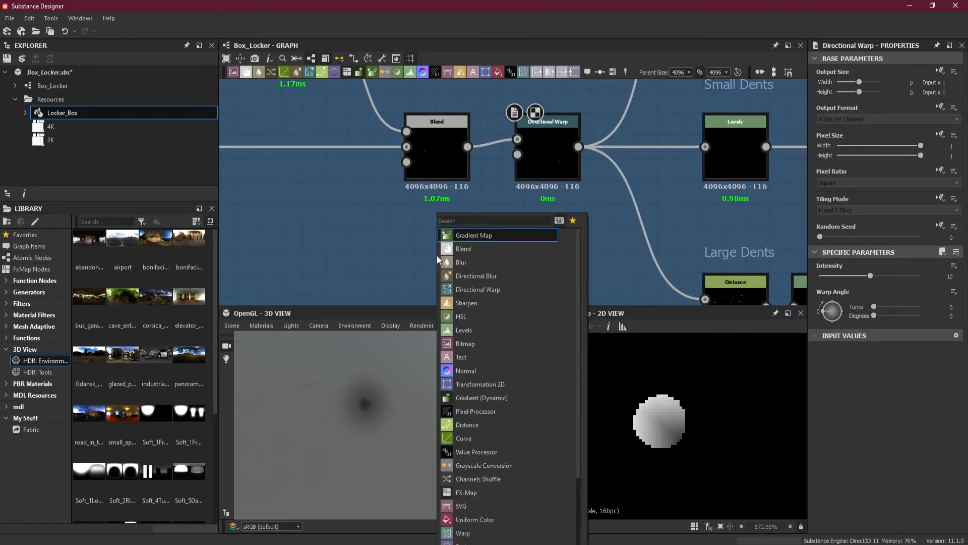
{"action": "type", "text": "per"}
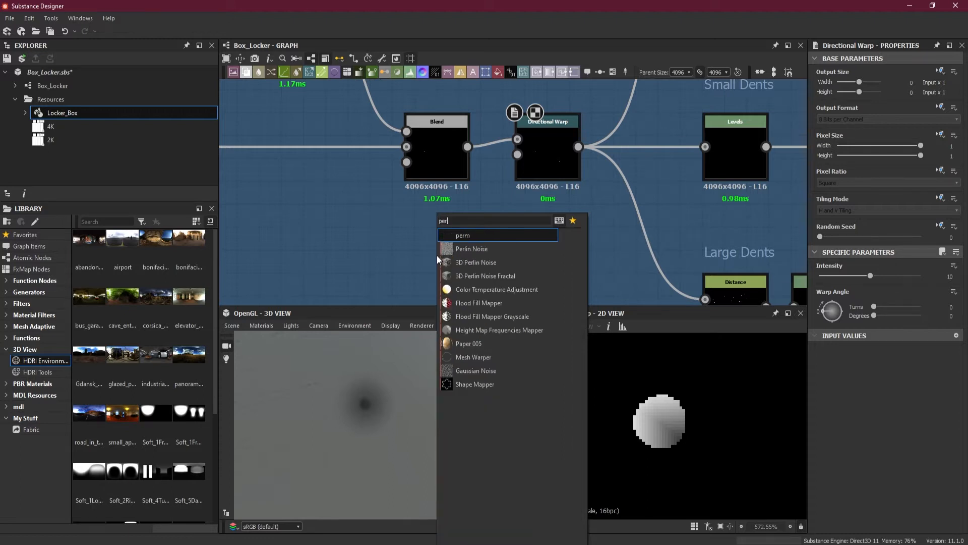
{"action": "left_click", "coordinate": [454, 250]}
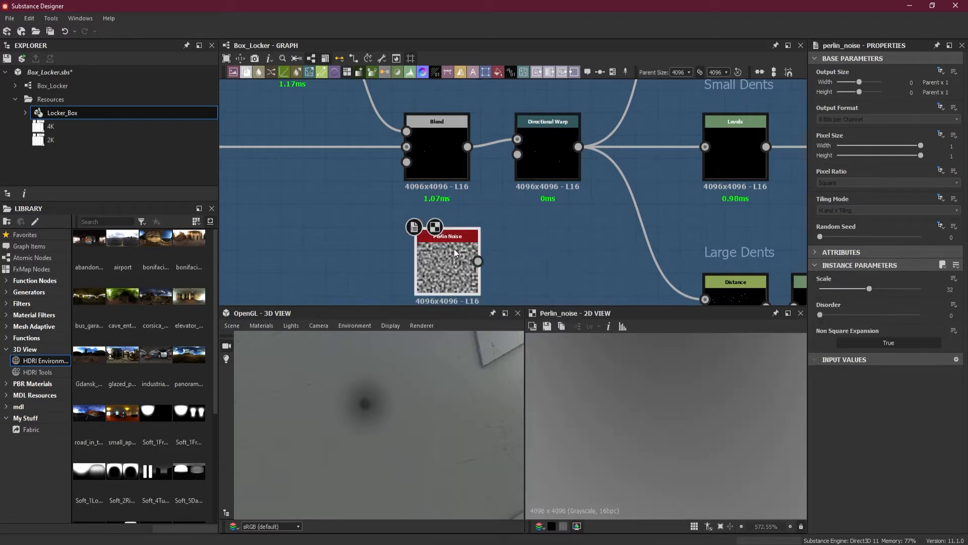
{"action": "left_click_drag", "start_coordinate": [453, 248], "coordinate": [433, 254]}
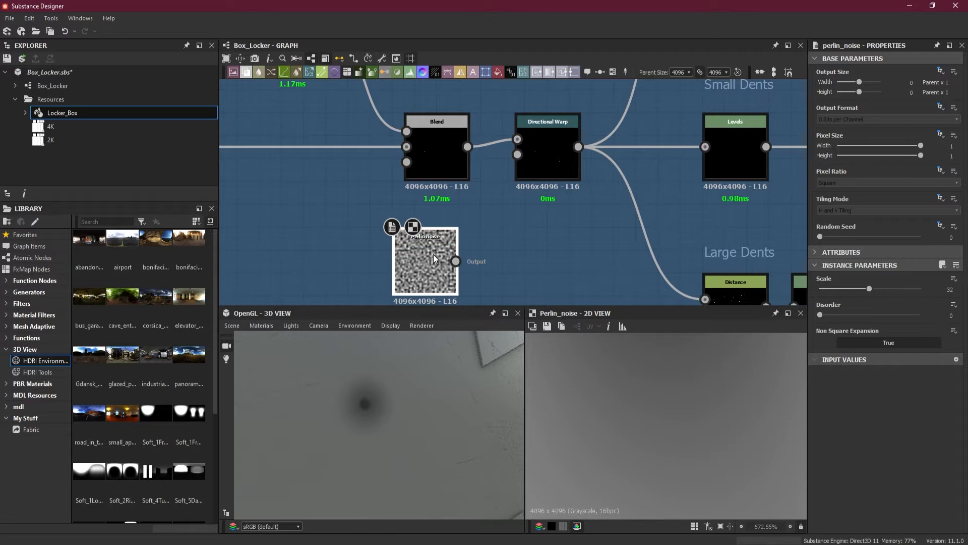
{"action": "scroll", "coordinate": [608, 357], "scroll_direction": "down", "scroll_amount": 10}
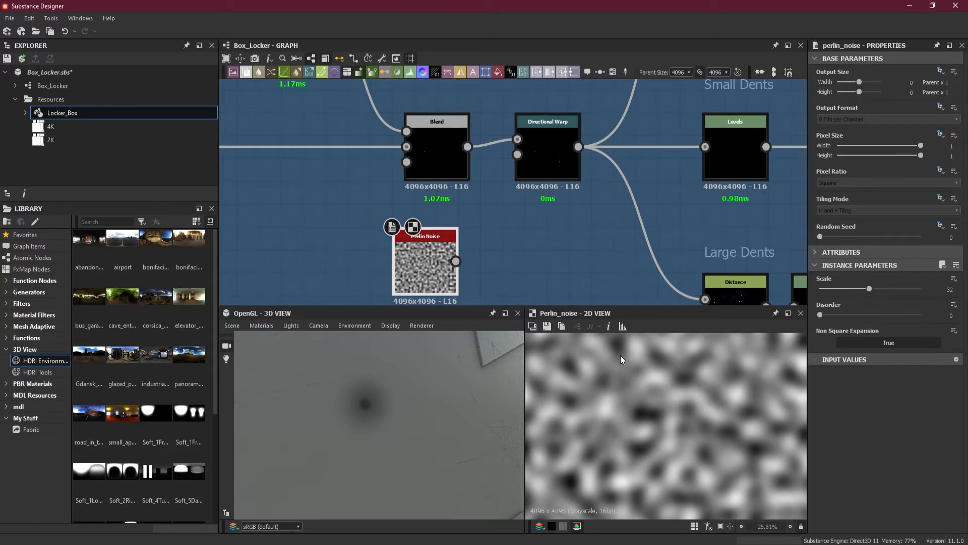
{"action": "left_click_drag", "start_coordinate": [433, 266], "coordinate": [445, 266]}
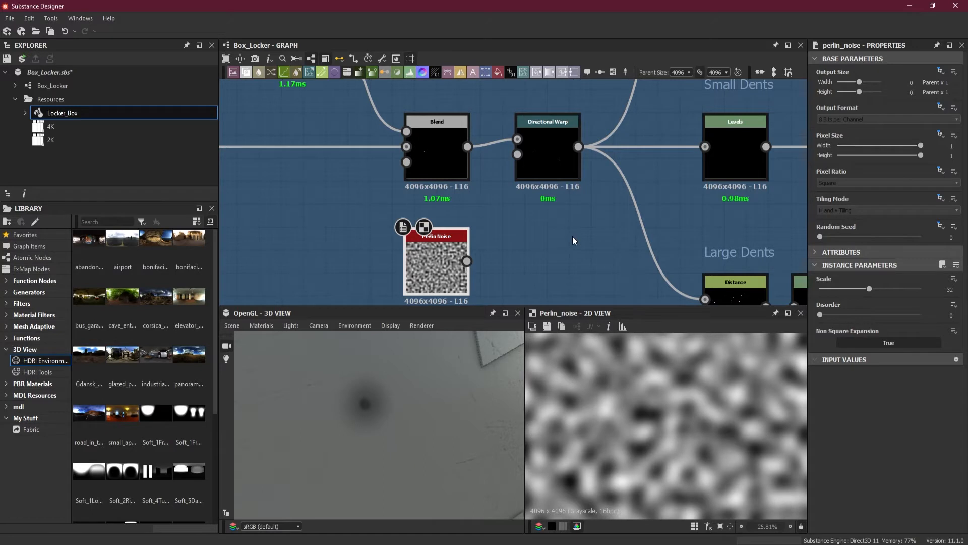
- Connect the Perlin Noise output to the Directional Warp's Intensity Input and preview the warped dent shape up close
{"action": "scroll", "coordinate": [514, 218], "scroll_direction": "up", "scroll_amount": 1}
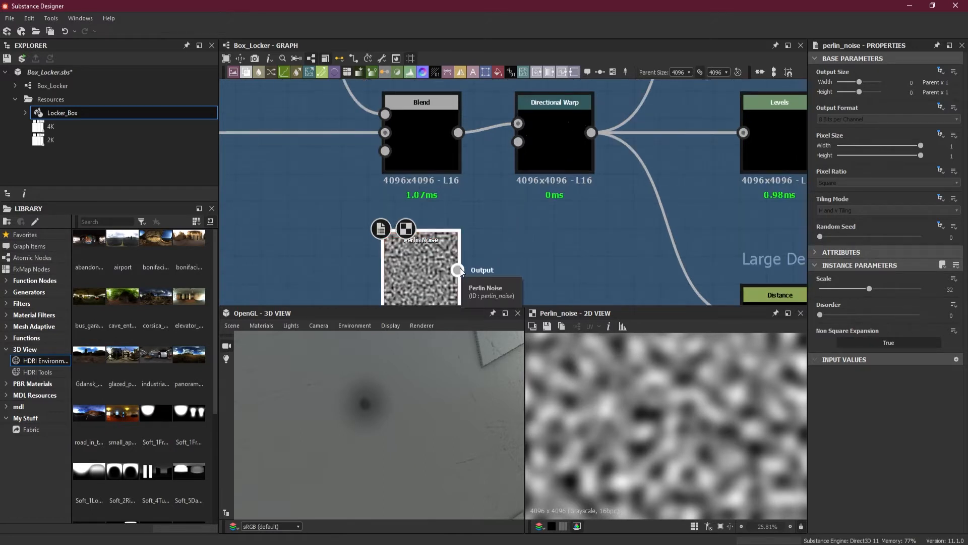
{"action": "left_click_drag", "start_coordinate": [458, 270], "coordinate": [518, 142]}
{"action": "left_click", "coordinate": [555, 143]}
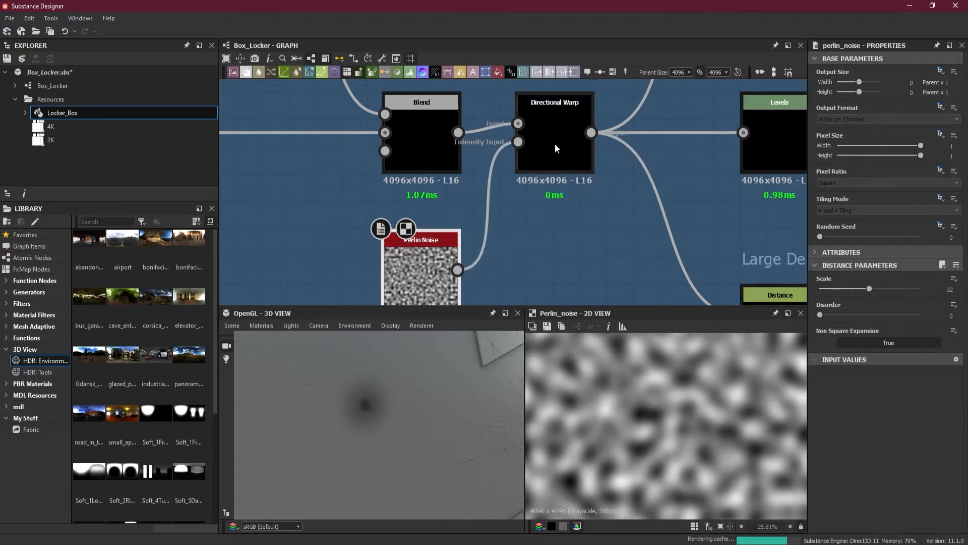
{"action": "scroll", "coordinate": [590, 351], "scroll_direction": "up", "scroll_amount": 15}
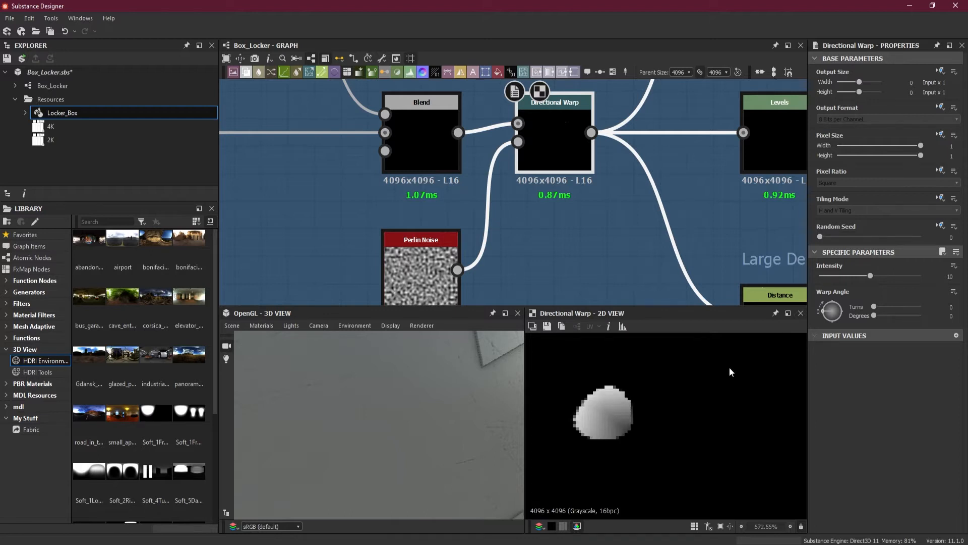
- Set the Directional Warp intensity to 10.65 and the Perlin Noise scale to 64
{"action": "mouse_move", "coordinate": [873, 276]}
{"action": "left_mouse_down"}
{"action": "mouse_move", "coordinate": [914, 276]}
{"action": "mouse_move", "coordinate": [865, 277]}
{"action": "mouse_move", "coordinate": [874, 277]}
{"action": "left_mouse_up"}
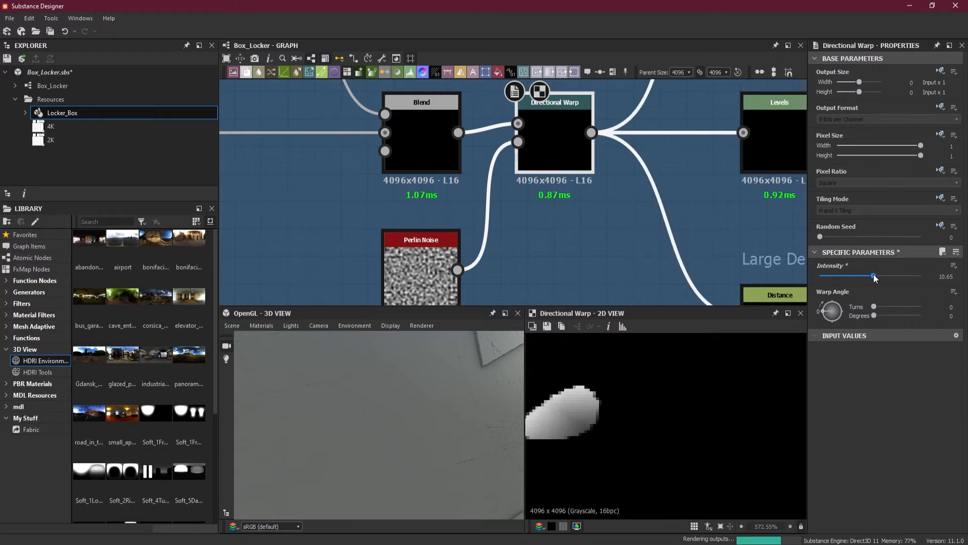
{"action": "left_click", "coordinate": [428, 273]}
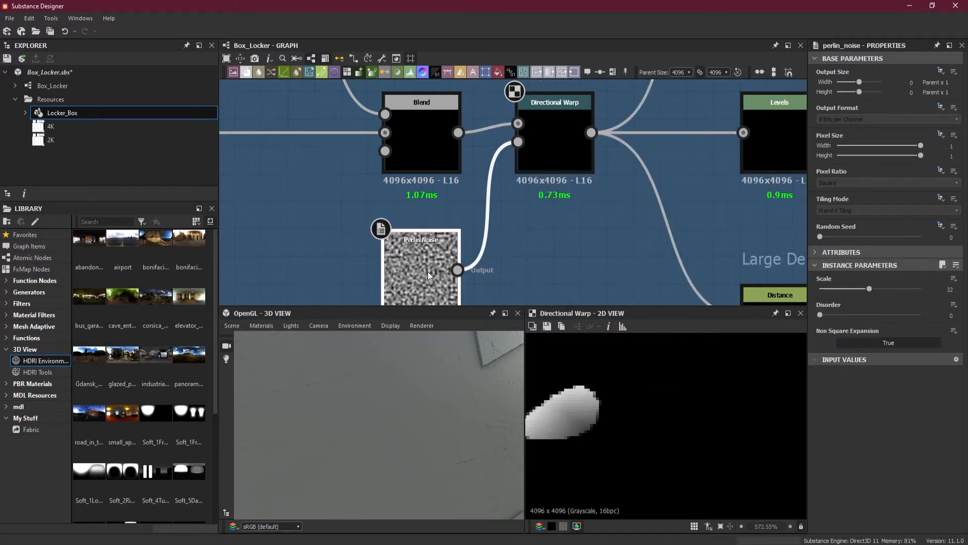
{"action": "left_click_drag", "start_coordinate": [869, 288], "coordinate": [939, 286]}
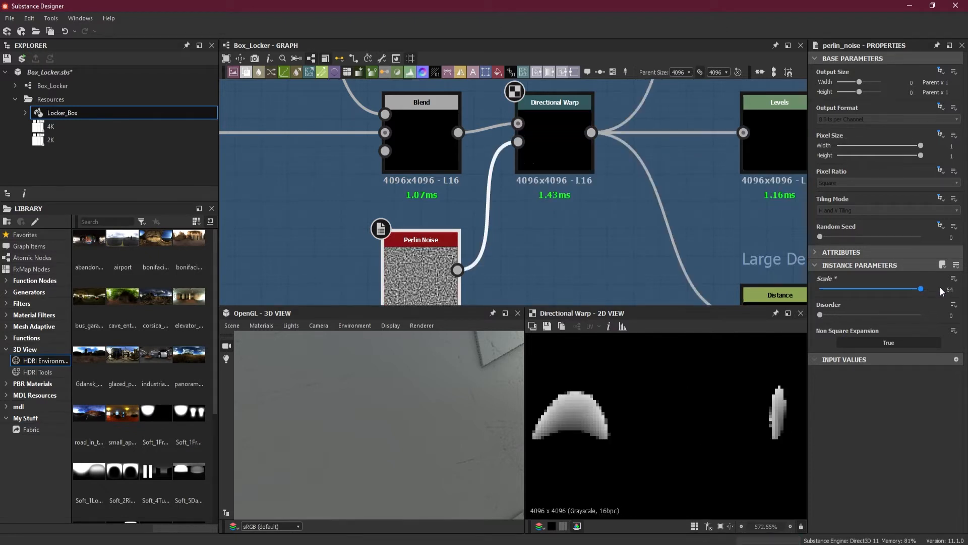
- Reduce the Directional Warp intensity to 6.25
{"action": "left_click", "coordinate": [557, 151]}
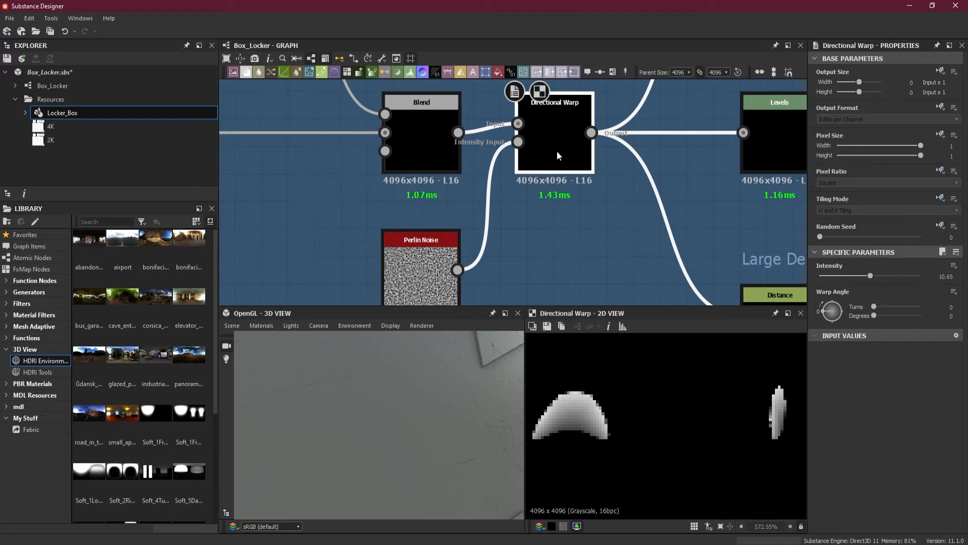
{"action": "left_click_drag", "start_coordinate": [868, 276], "coordinate": [853, 278]}
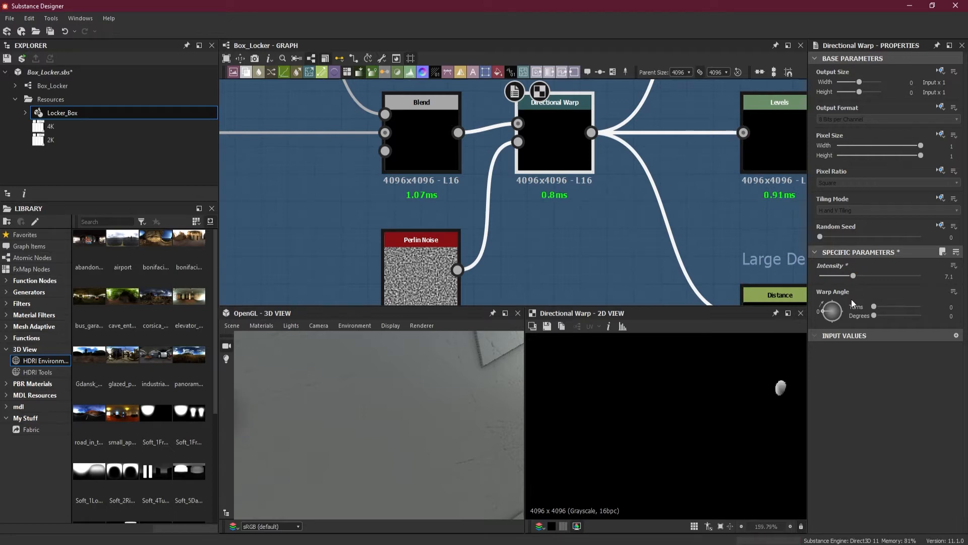
{"action": "mouse_move", "coordinate": [854, 276]}
{"action": "left_mouse_down"}
{"action": "mouse_move", "coordinate": [817, 278]}
{"action": "mouse_move", "coordinate": [892, 275]}
{"action": "mouse_move", "coordinate": [849, 275]}
{"action": "left_mouse_up"}
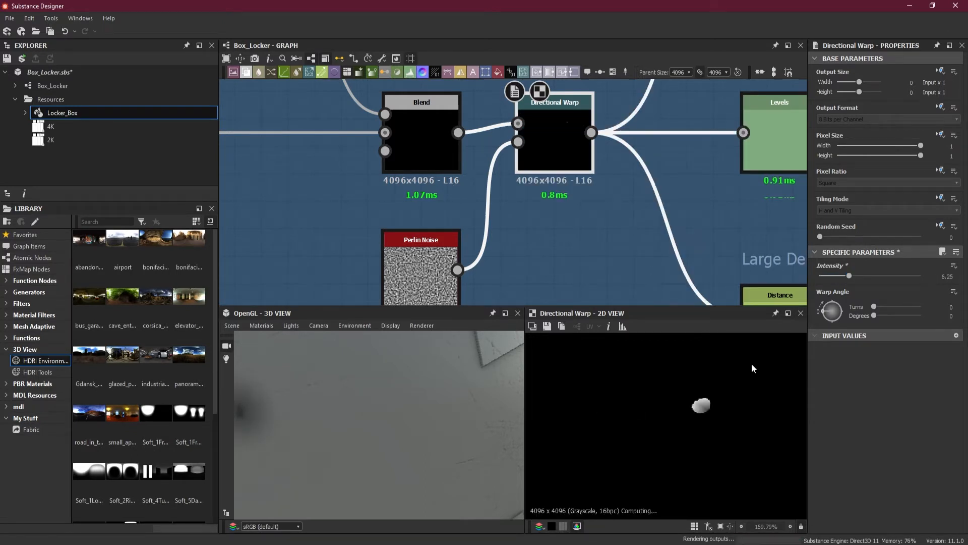
- Examine the locker door in the 3D preview to judge the shape and placement of the warped dents
{"action": "scroll", "coordinate": [722, 365], "scroll_direction": "down", "scroll_amount": 3}
{"action": "scroll", "coordinate": [721, 366], "scroll_direction": "down", "scroll_amount": 3}
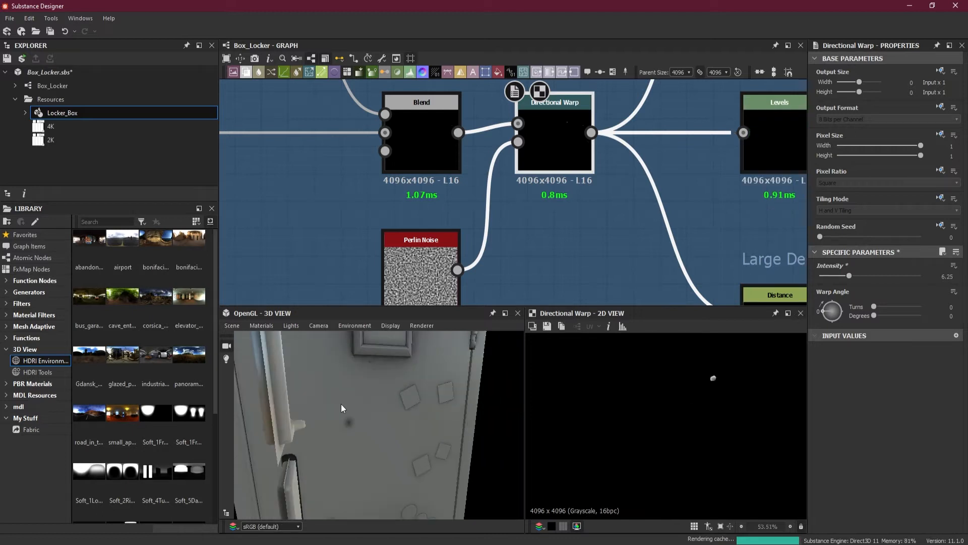
{"action": "middle_click_drag", "start_coordinate": [337, 444], "coordinate": [318, 439]}
{"action": "middle_click_drag", "start_coordinate": [429, 355], "coordinate": [483, 294]}
{"action": "middle_click_drag", "start_coordinate": [377, 362], "coordinate": [384, 400]}
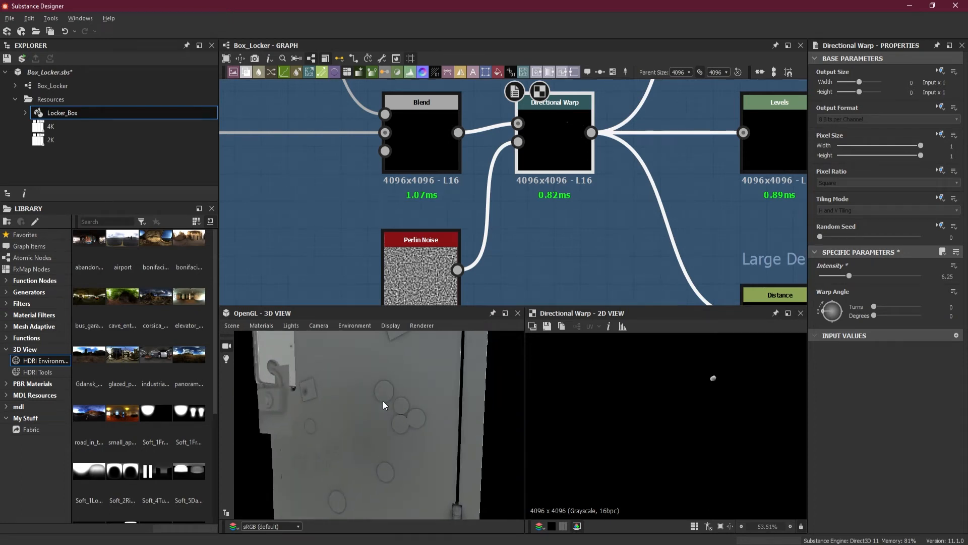
{"action": "scroll", "coordinate": [299, 375], "scroll_direction": "up", "scroll_amount": 4}
{"action": "mouse_move", "coordinate": [311, 376]}
{"action": "middle_mouse_down"}
{"action": "mouse_move", "coordinate": [333, 389]}
{"action": "mouse_move", "coordinate": [322, 381]}
{"action": "middle_mouse_up"}
{"action": "scroll", "coordinate": [297, 377], "scroll_direction": "up", "scroll_amount": 3}
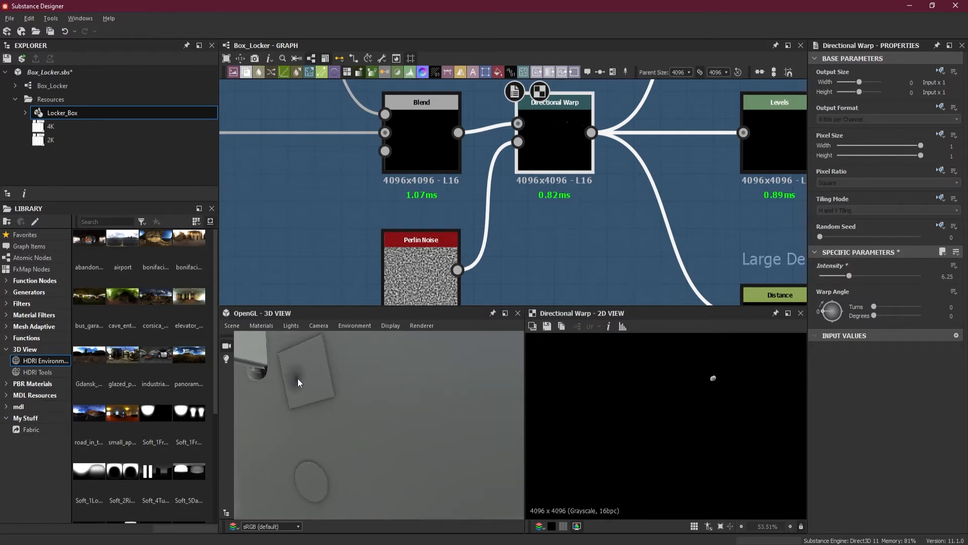
- Set the Directional Warp's warp angle to 72 degrees (0.2 turns)
{"action": "left_click_drag", "start_coordinate": [827, 311], "coordinate": [824, 311]}
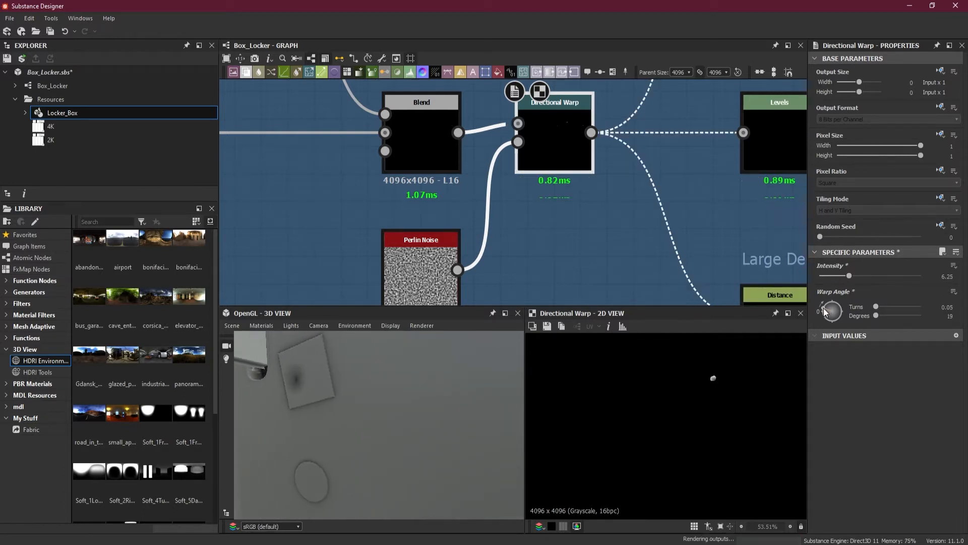
{"action": "left_click_drag", "start_coordinate": [824, 308], "coordinate": [828, 303]}
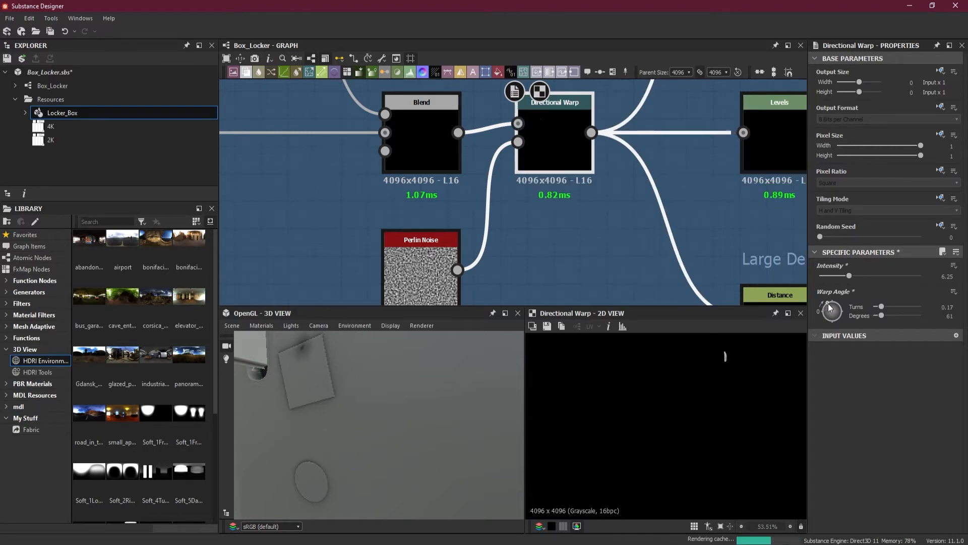
{"action": "left_click_drag", "start_coordinate": [829, 303], "coordinate": [831, 303]}
- Inspect the locker's front and side surfaces in the 3D preview to check how the dents look at the new warp angle
{"action": "scroll", "coordinate": [431, 386], "scroll_direction": "down", "scroll_amount": 8}
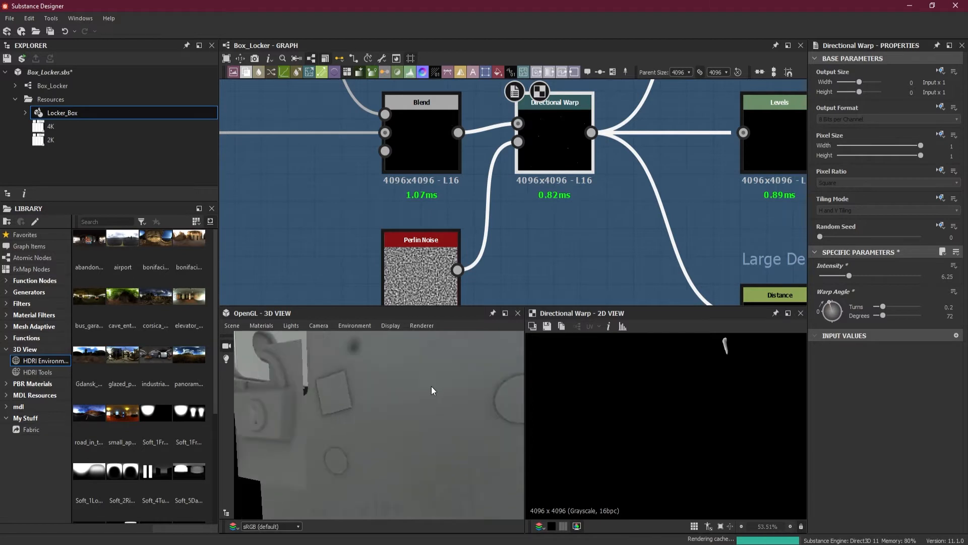
{"action": "middle_click_drag", "start_coordinate": [447, 420], "coordinate": [457, 367]}
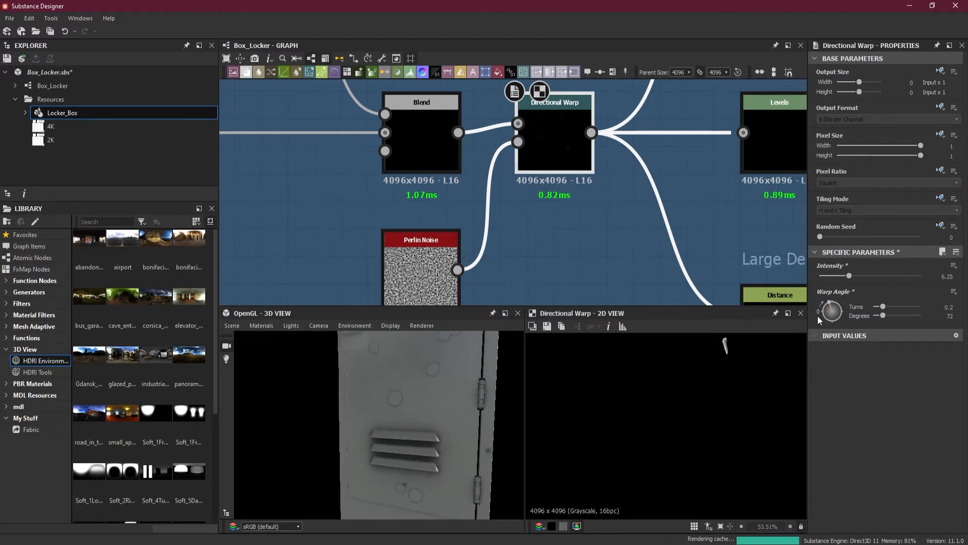
{"action": "middle_click_drag", "start_coordinate": [476, 453], "coordinate": [441, 413]}
{"action": "scroll", "coordinate": [427, 423], "scroll_direction": "up", "scroll_amount": 6}
{"action": "middle_click_drag", "start_coordinate": [410, 354], "coordinate": [378, 514]}
{"action": "scroll", "coordinate": [415, 428], "scroll_direction": "down", "scroll_amount": 5}
{"action": "middle_click_drag", "start_coordinate": [360, 412], "coordinate": [427, 334]}
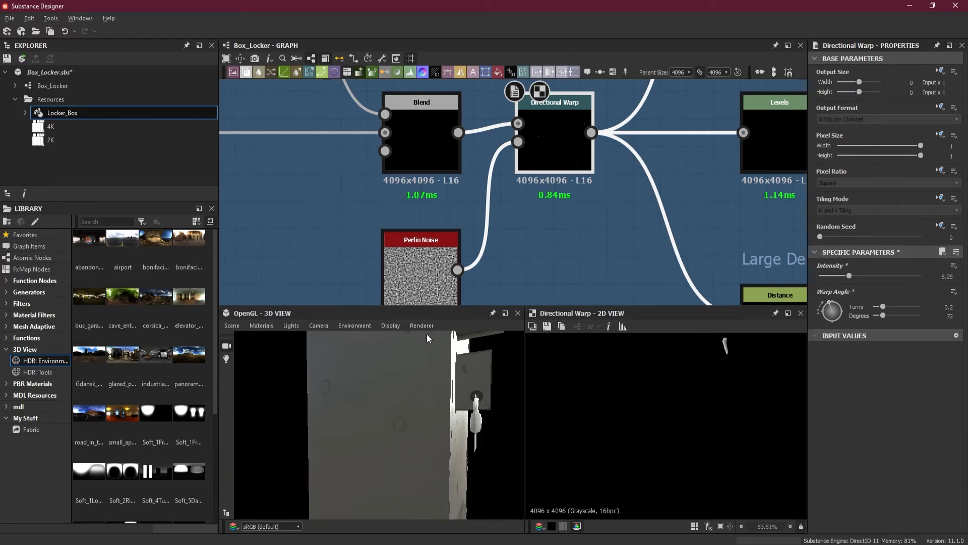
- Examine the warped dents on the locker's side and door up close in the 3D preview
{"action": "scroll", "coordinate": [425, 410], "scroll_direction": "down", "scroll_amount": 3}
{"action": "middle_click_drag", "start_coordinate": [426, 410], "coordinate": [429, 364]}
{"action": "left_click_drag", "start_coordinate": [385, 465], "coordinate": [386, 473]}
{"action": "scroll", "coordinate": [399, 471], "scroll_direction": "up", "scroll_amount": 3}
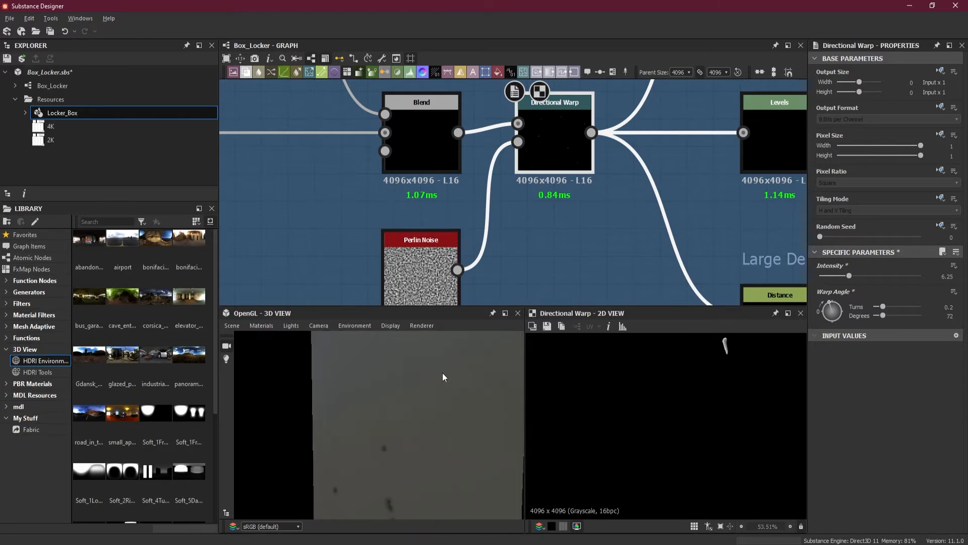
{"action": "middle_click_drag", "start_coordinate": [433, 481], "coordinate": [420, 453]}
{"action": "scroll", "coordinate": [409, 449], "scroll_direction": "up", "scroll_amount": 3}
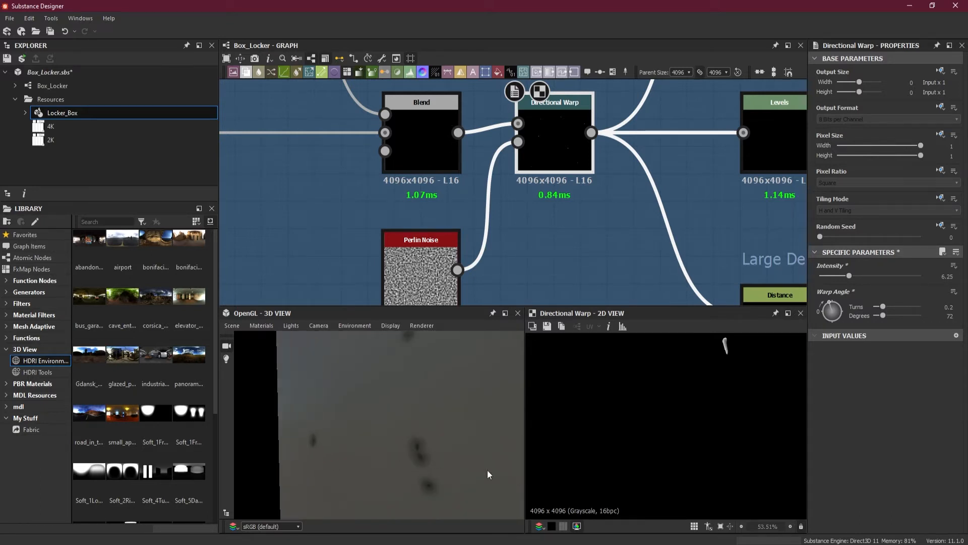
{"action": "scroll", "coordinate": [465, 470], "scroll_direction": "up", "scroll_amount": 1}
{"action": "scroll", "coordinate": [464, 470], "scroll_direction": "up", "scroll_amount": 1}
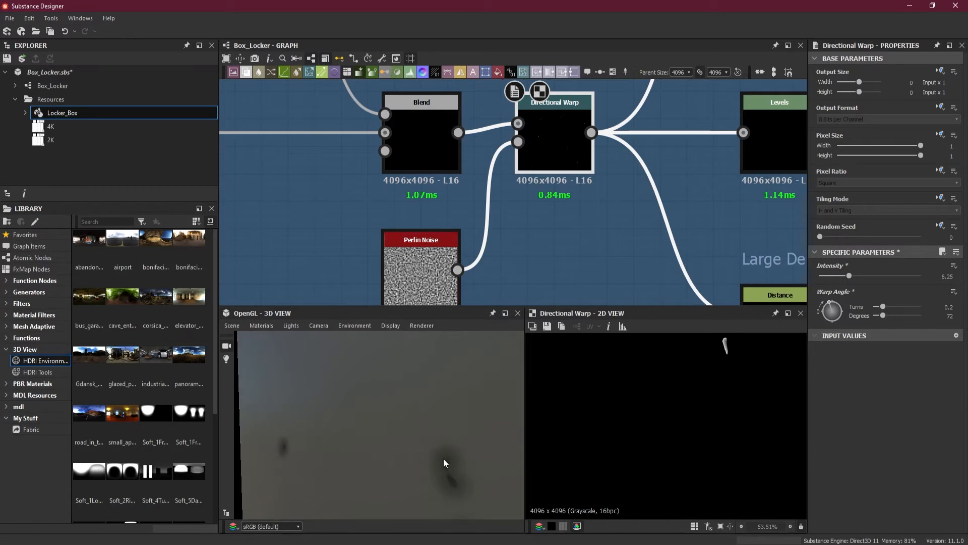
{"action": "scroll", "coordinate": [473, 444], "scroll_direction": "down", "scroll_amount": 5}
{"action": "left_click_drag", "start_coordinate": [474, 442], "coordinate": [394, 436]}
{"action": "scroll", "coordinate": [395, 435], "scroll_direction": "up", "scroll_amount": 2}
{"action": "scroll", "coordinate": [399, 434], "scroll_direction": "down", "scroll_amount": 2}
{"action": "scroll", "coordinate": [404, 432], "scroll_direction": "down", "scroll_amount": 3}
{"action": "scroll", "coordinate": [406, 431], "scroll_direction": "down", "scroll_amount": 5}
{"action": "left_click_drag", "start_coordinate": [406, 430], "coordinate": [424, 443]}
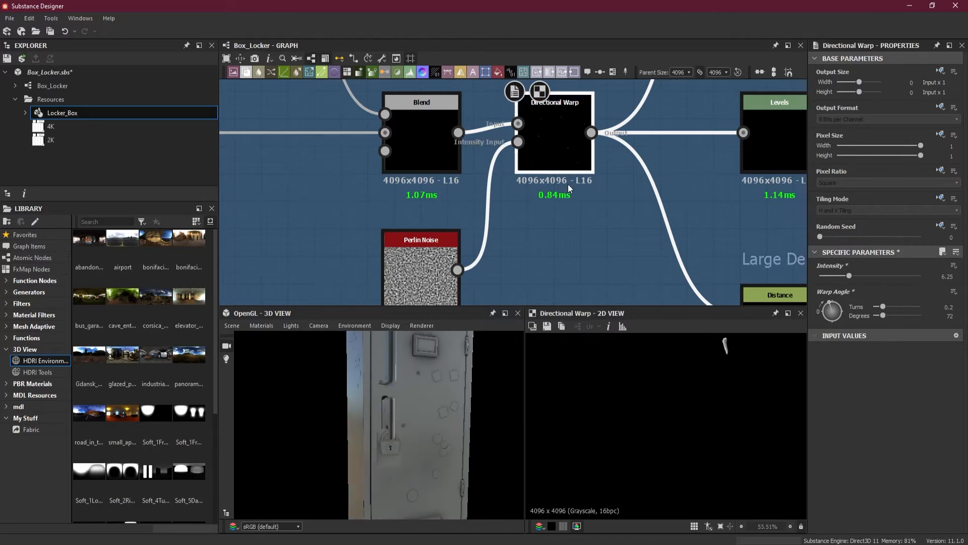
- Shift the Blend, Perlin Noise and Directional Warp nodes away from the Levels node to make room in the Dents frame
{"action": "scroll", "coordinate": [570, 187], "scroll_direction": "down", "scroll_amount": 4}
{"action": "scroll", "coordinate": [581, 207], "scroll_direction": "down", "scroll_amount": 5}
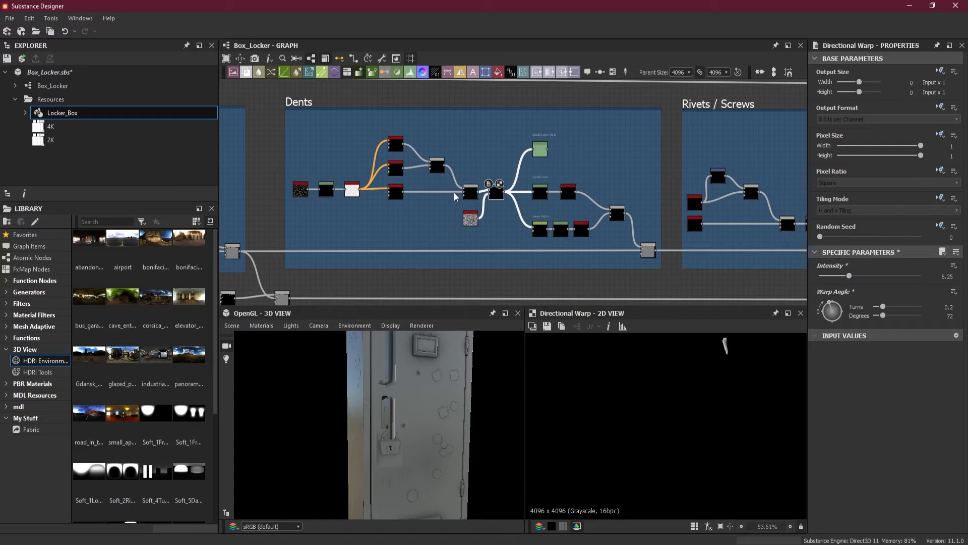
{"action": "left_click_drag", "start_coordinate": [433, 144], "coordinate": [465, 202]}
{"action": "scroll", "coordinate": [476, 212], "scroll_direction": "up", "scroll_amount": 5}
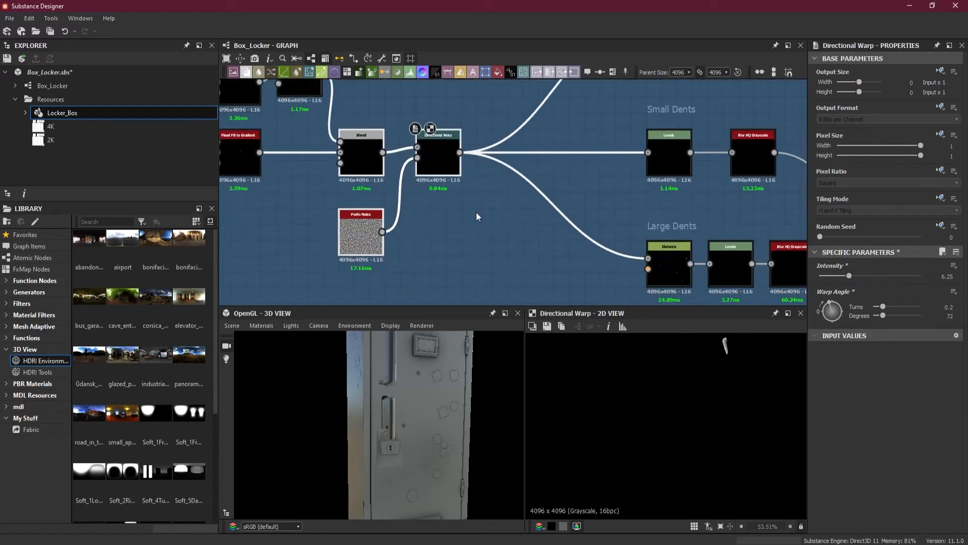
{"action": "scroll", "coordinate": [477, 244], "scroll_direction": "up", "scroll_amount": 2}
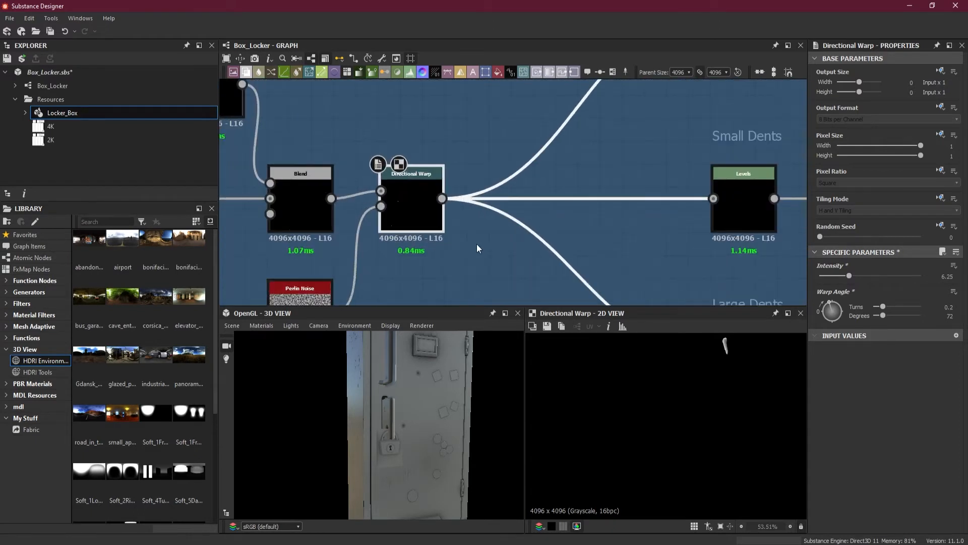
- Insert a Blend node after the Directional Warp, feeding the small and large dents branches
{"action": "key", "text": "space"}
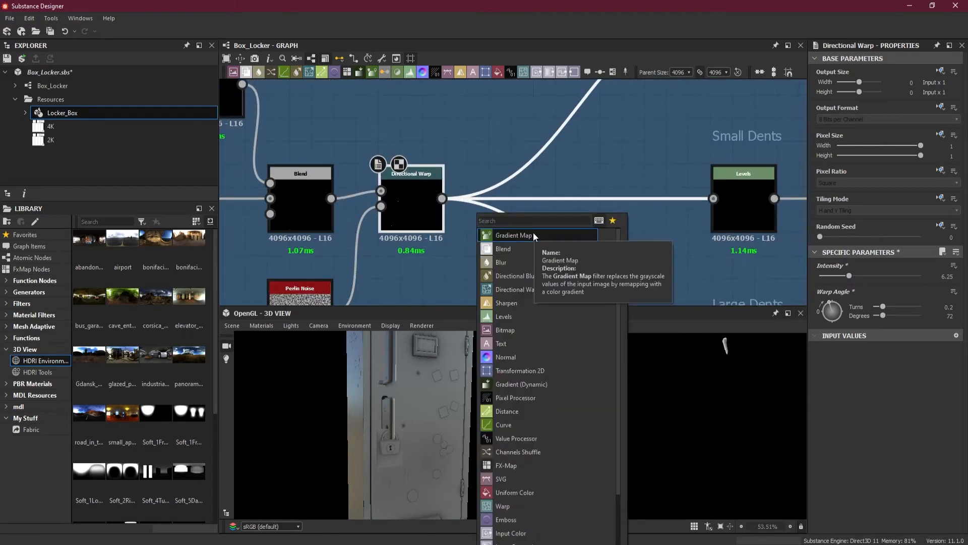
{"action": "left_click", "coordinate": [526, 249]}
{"action": "left_click_drag", "start_coordinate": [522, 219], "coordinate": [547, 219]}
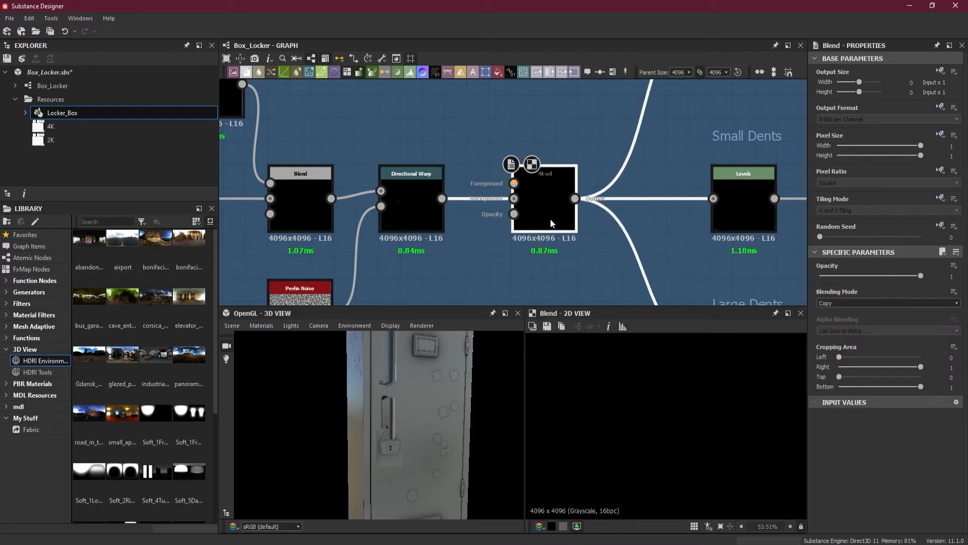
- Add a Dirt 4 noise node and place it above the Directional Warp node
{"action": "middle_click_drag", "start_coordinate": [569, 252], "coordinate": [576, 294]}
{"action": "key", "text": "space"}
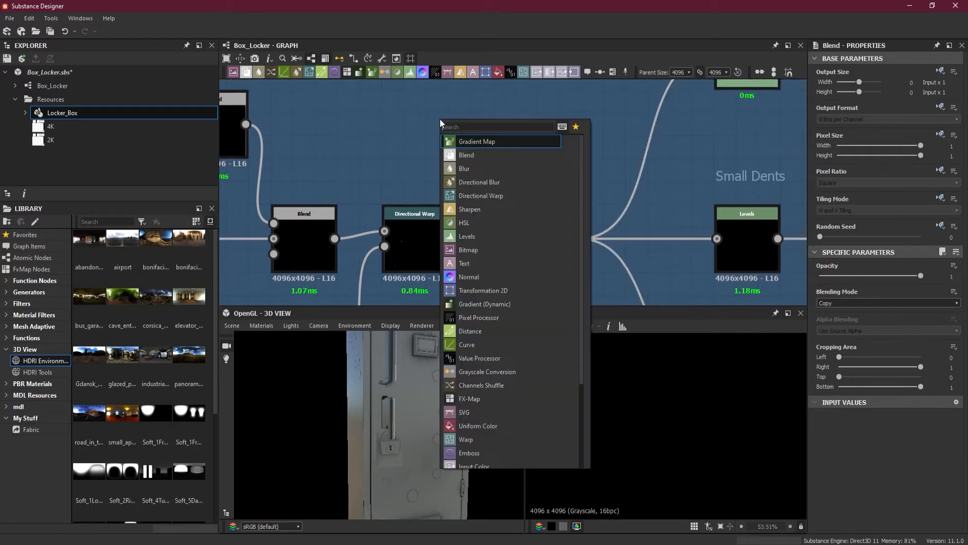
{"action": "type", "text": "noise"}
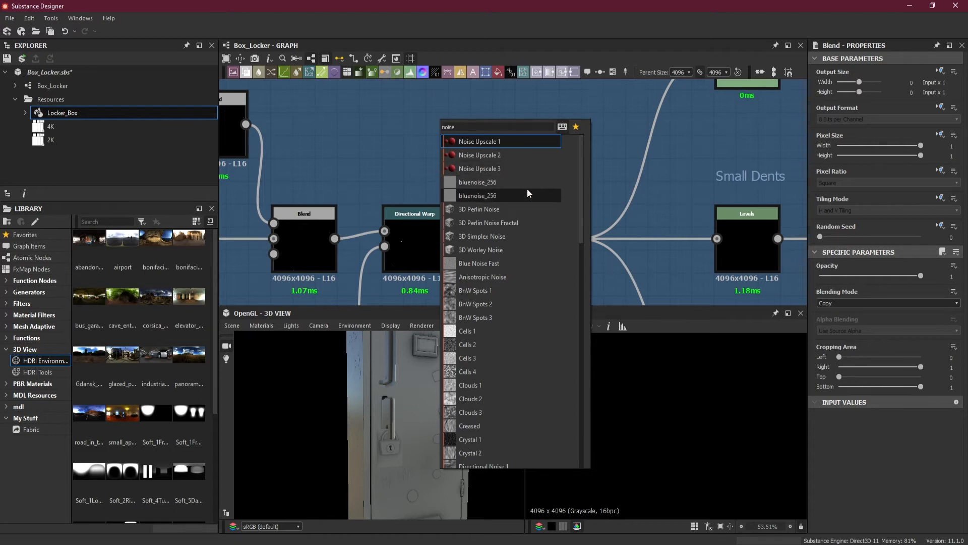
{"action": "scroll", "coordinate": [533, 357], "scroll_direction": "down", "scroll_amount": 2}
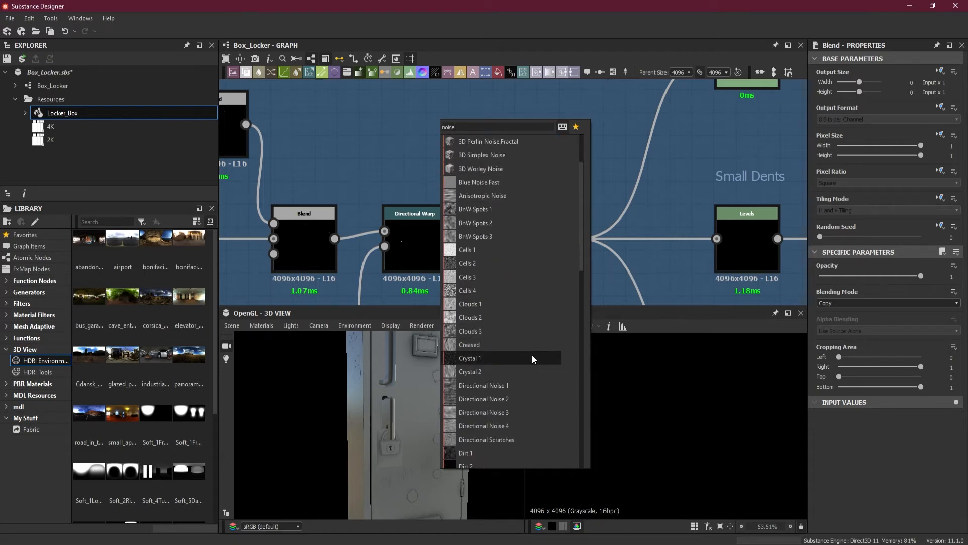
{"action": "scroll", "coordinate": [535, 348], "scroll_direction": "down", "scroll_amount": 2}
{"action": "scroll", "coordinate": [536, 347], "scroll_direction": "down", "scroll_amount": 1}
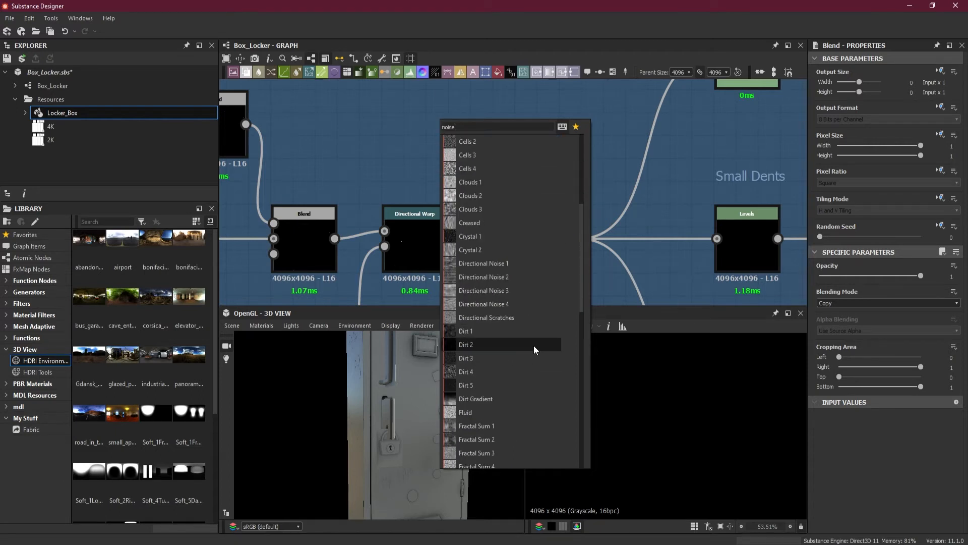
{"action": "left_click", "coordinate": [519, 370]}
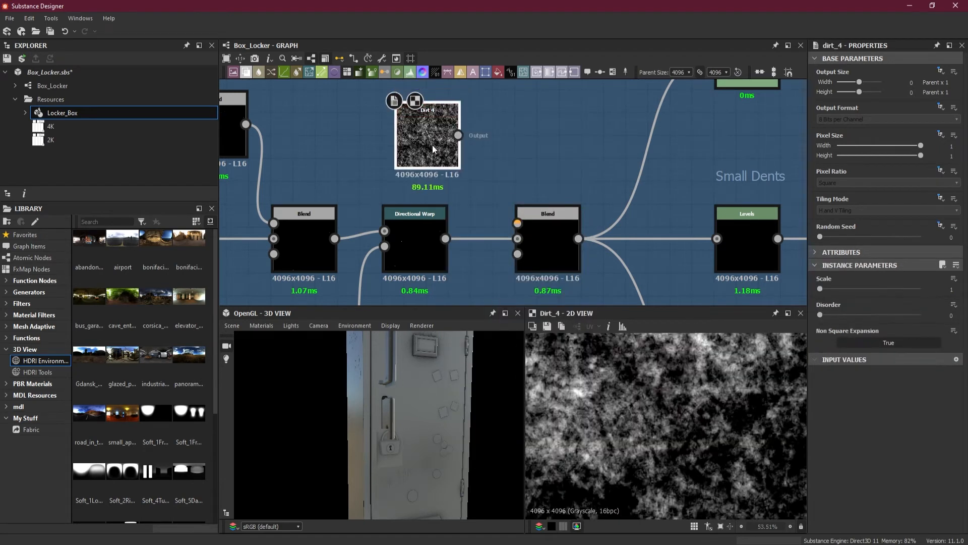
{"action": "left_click_drag", "start_coordinate": [431, 144], "coordinate": [420, 157]}
- Set the Dirt 4 scale to 4 and connect its output to the new Blend's foreground input
{"action": "left_click_drag", "start_coordinate": [820, 288], "coordinate": [942, 291]}
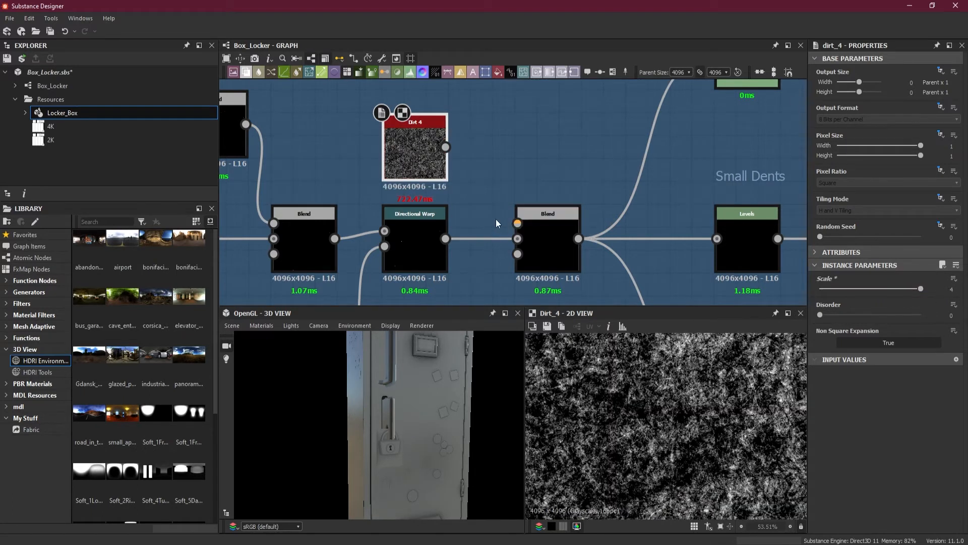
{"action": "left_click_drag", "start_coordinate": [445, 147], "coordinate": [518, 224]}
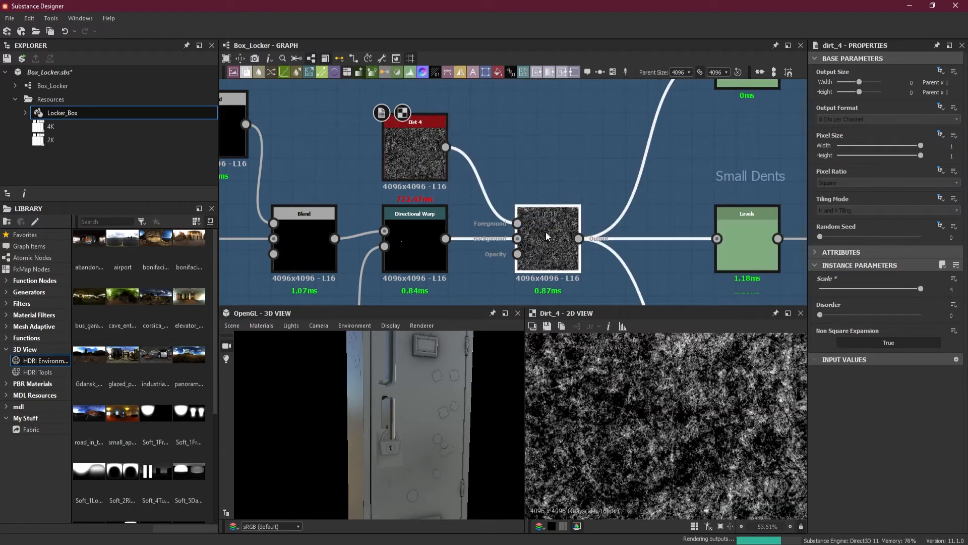
- Set the new Blend node's blending mode to Multiply
{"action": "double_click", "coordinate": [546, 232]}
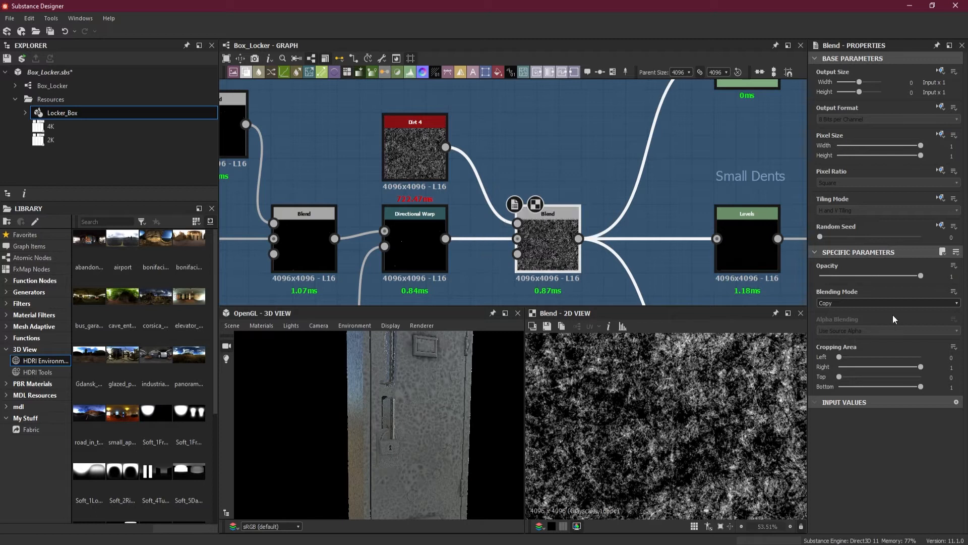
{"action": "scroll", "coordinate": [414, 373], "scroll_direction": "down", "scroll_amount": 3}
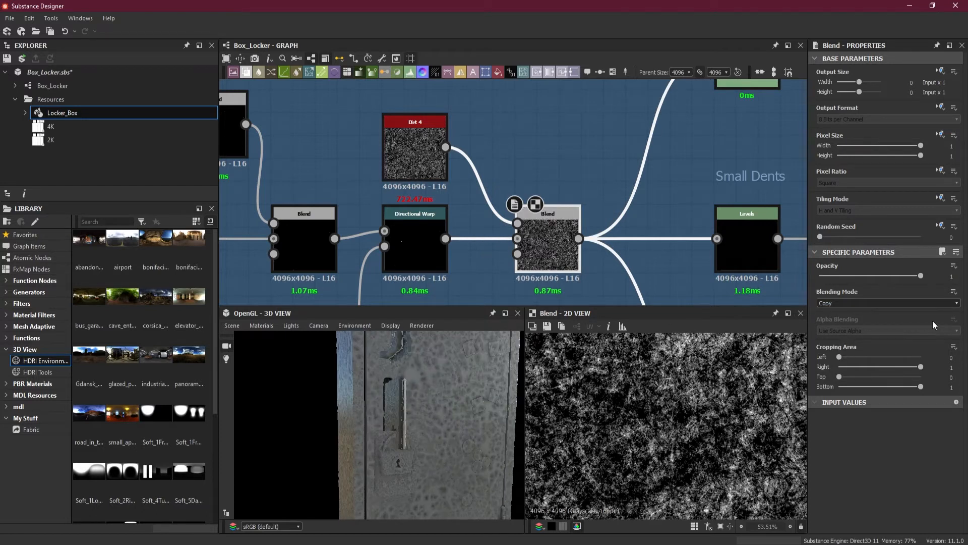
{"action": "left_click", "coordinate": [899, 305]}
{"action": "left_click", "coordinate": [874, 331]}
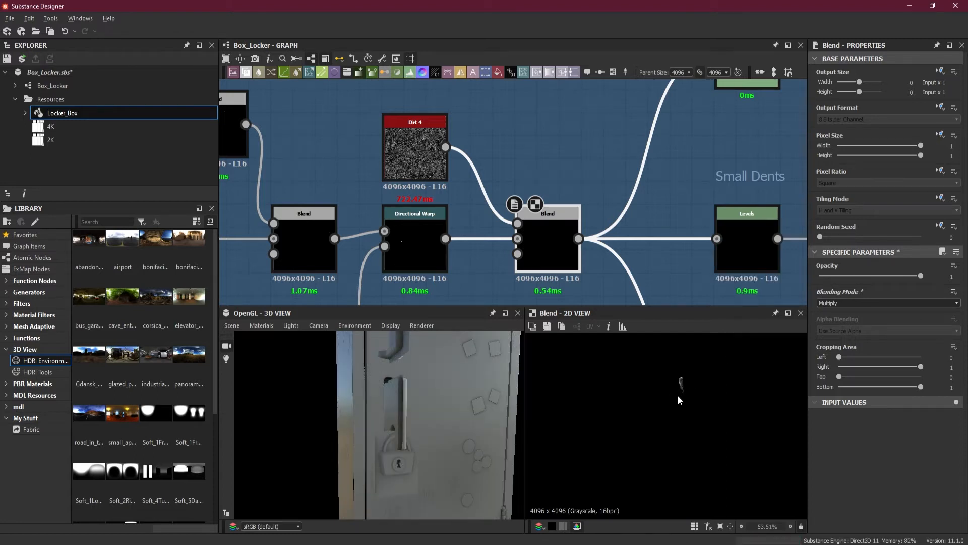
- Check a dent up close in the 2D and 3D previews and lower the Blend's opacity to 0.57
{"action": "scroll", "coordinate": [699, 373], "scroll_direction": "up", "scroll_amount": 10}
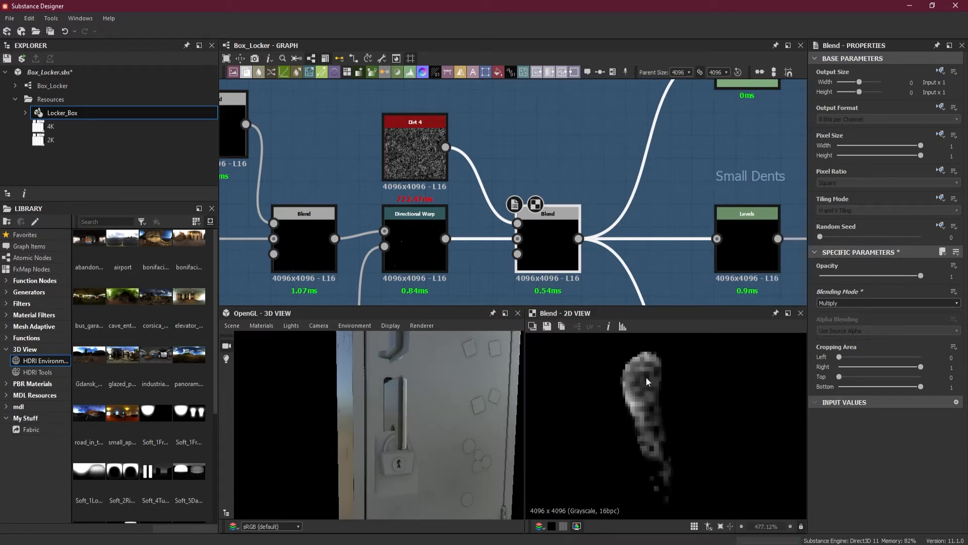
{"action": "left_click_drag", "start_coordinate": [463, 417], "coordinate": [441, 408]}
{"action": "left_click_drag", "start_coordinate": [430, 366], "coordinate": [388, 444]}
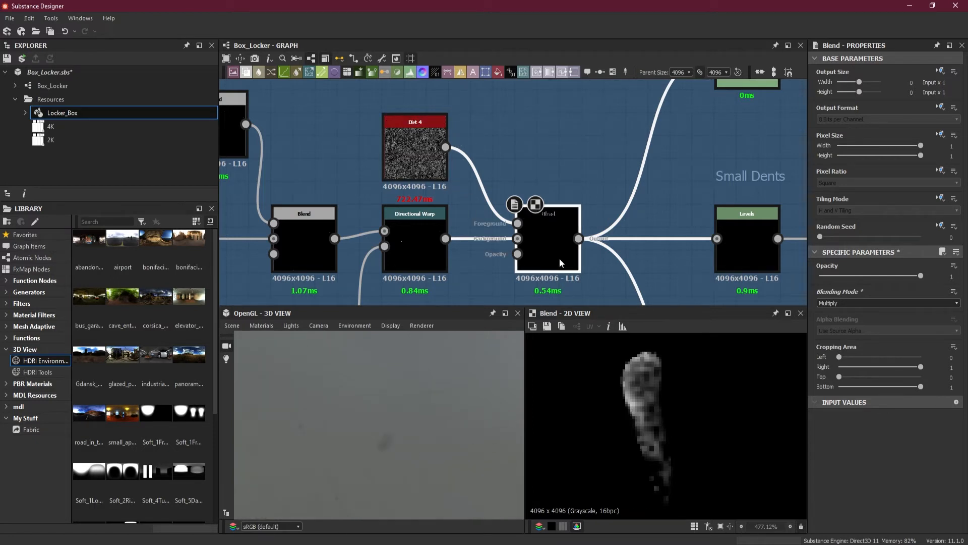
{"action": "left_click_drag", "start_coordinate": [920, 276], "coordinate": [878, 277]}
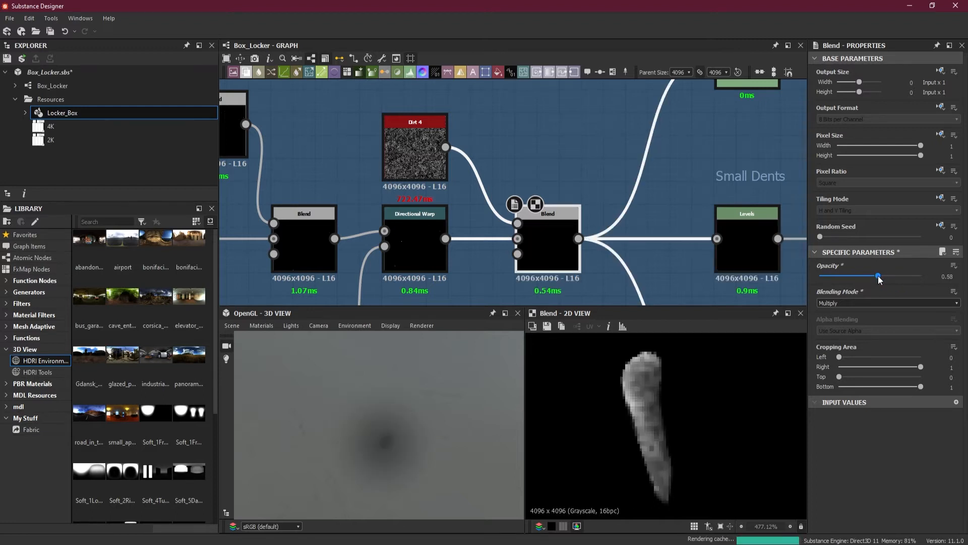
{"action": "mouse_move", "coordinate": [878, 276]}
{"action": "left_mouse_down"}
{"action": "mouse_move", "coordinate": [895, 276]}
{"action": "mouse_move", "coordinate": [876, 276]}
{"action": "left_mouse_up"}
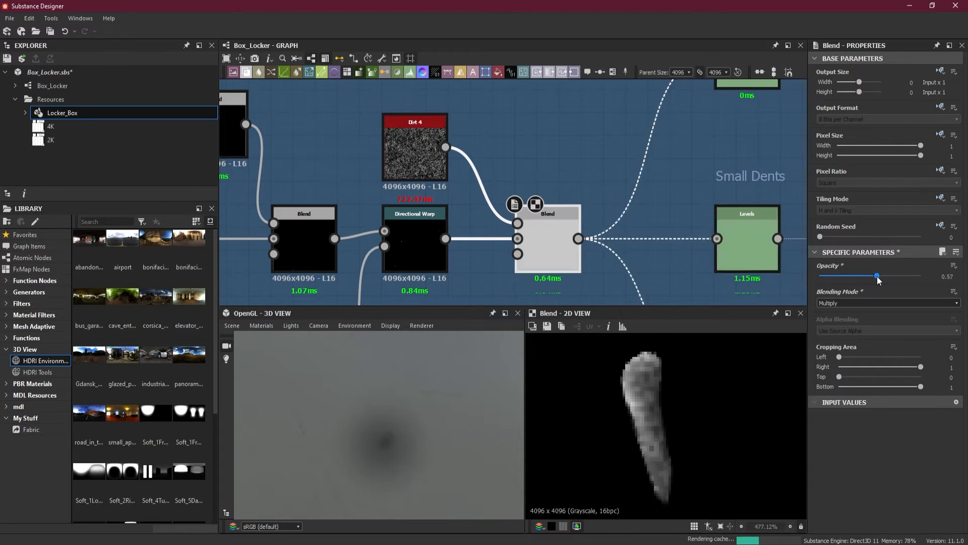
- Set the scale of the Perlin Noise that drives the Directional Warp to 61
{"action": "scroll", "coordinate": [432, 450], "scroll_direction": "down", "scroll_amount": 3}
{"action": "mouse_move", "coordinate": [434, 448]}
{"action": "left_mouse_down"}
{"action": "mouse_move", "coordinate": [417, 461]}
{"action": "mouse_move", "coordinate": [339, 473]}
{"action": "mouse_move", "coordinate": [356, 459]}
{"action": "mouse_move", "coordinate": [340, 434]}
{"action": "mouse_move", "coordinate": [345, 464]}
{"action": "mouse_move", "coordinate": [361, 426]}
{"action": "mouse_move", "coordinate": [422, 424]}
{"action": "mouse_move", "coordinate": [408, 450]}
{"action": "mouse_move", "coordinate": [402, 358]}
{"action": "mouse_move", "coordinate": [395, 409]}
{"action": "mouse_move", "coordinate": [402, 430]}
{"action": "mouse_move", "coordinate": [423, 432]}
{"action": "mouse_move", "coordinate": [417, 409]}
{"action": "mouse_move", "coordinate": [405, 424]}
{"action": "mouse_move", "coordinate": [383, 423]}
{"action": "mouse_move", "coordinate": [410, 440]}
{"action": "mouse_move", "coordinate": [400, 447]}
{"action": "mouse_move", "coordinate": [422, 449]}
{"action": "mouse_move", "coordinate": [416, 443]}
{"action": "left_mouse_up"}
{"action": "scroll", "coordinate": [426, 430], "scroll_direction": "down", "scroll_amount": 10}
{"action": "scroll", "coordinate": [423, 242], "scroll_direction": "down", "scroll_amount": 3}
{"action": "scroll", "coordinate": [423, 252], "scroll_direction": "down", "scroll_amount": 2}
{"action": "middle_click_drag", "start_coordinate": [423, 252], "coordinate": [549, 210]}
{"action": "scroll", "coordinate": [517, 238], "scroll_direction": "up", "scroll_amount": 7}
{"action": "left_click", "coordinate": [483, 248]}
{"action": "left_click_drag", "start_coordinate": [443, 366], "coordinate": [452, 423]}
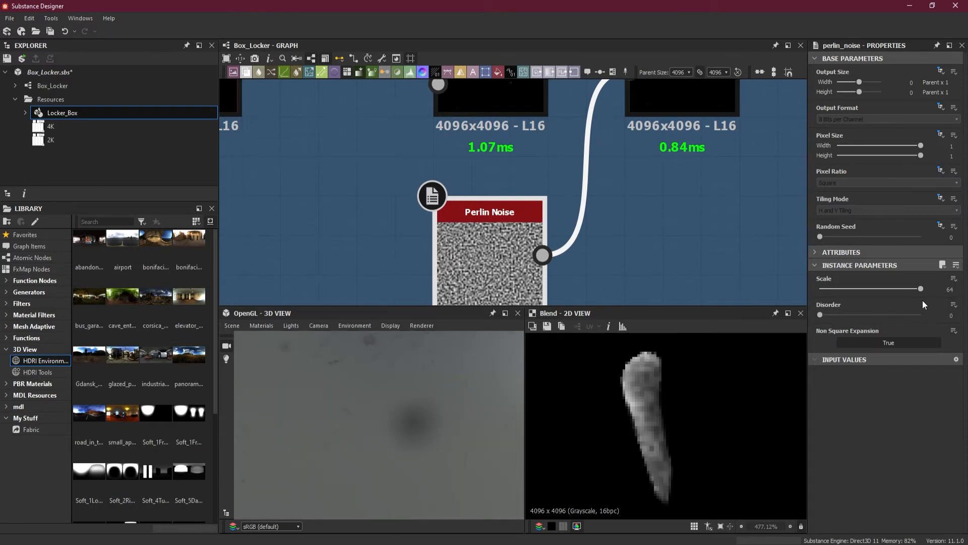
{"action": "mouse_move", "coordinate": [919, 288]}
{"action": "left_mouse_down"}
{"action": "mouse_move", "coordinate": [902, 288]}
{"action": "mouse_move", "coordinate": [915, 289]}
{"action": "left_mouse_up"}
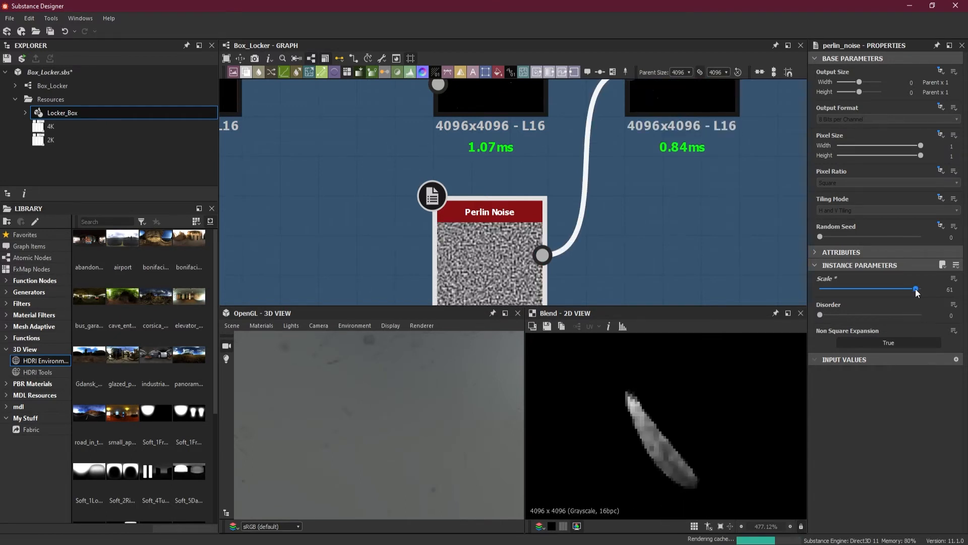
- Check the dents on the locker in the 3D preview and set the Perlin Noise scale to 34
{"action": "scroll", "coordinate": [485, 390], "scroll_direction": "down", "scroll_amount": 10}
{"action": "middle_click_drag", "start_coordinate": [370, 458], "coordinate": [382, 395]}
{"action": "scroll", "coordinate": [373, 401], "scroll_direction": "up", "scroll_amount": 6}
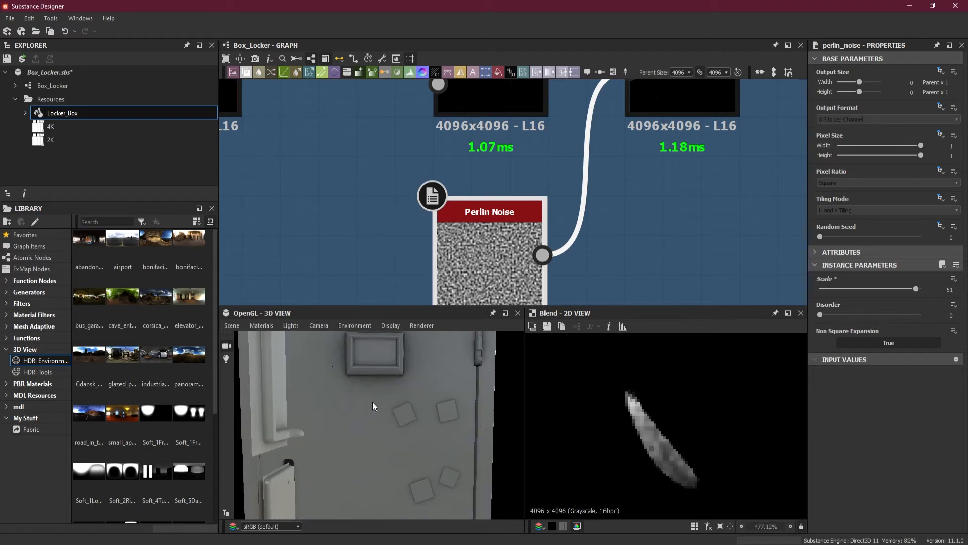
{"action": "scroll", "coordinate": [351, 382], "scroll_direction": "up", "scroll_amount": 4}
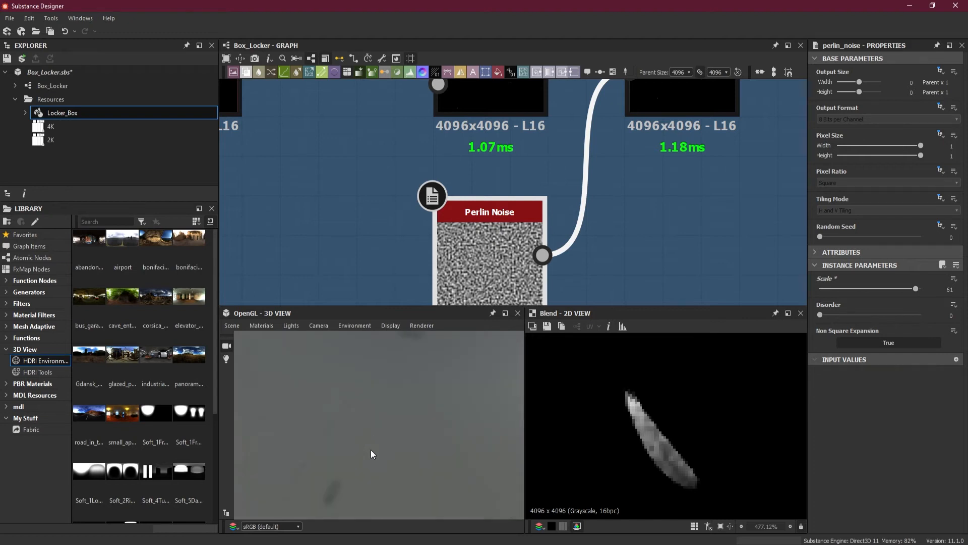
{"action": "scroll", "coordinate": [371, 448], "scroll_direction": "down", "scroll_amount": 8}
{"action": "left_click_drag", "start_coordinate": [358, 433], "coordinate": [415, 297]}
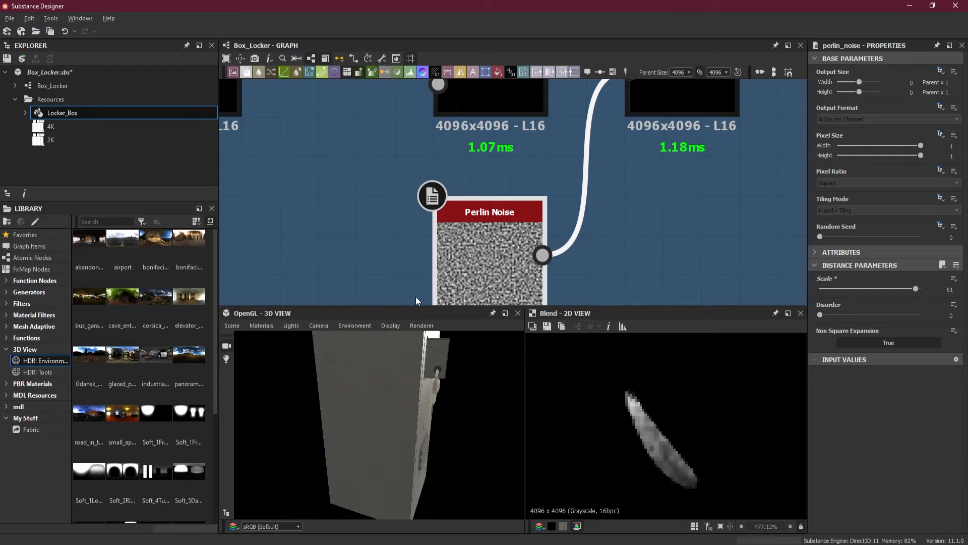
{"action": "mouse_move", "coordinate": [372, 403]}
{"action": "left_mouse_down"}
{"action": "mouse_move", "coordinate": [243, 380]}
{"action": "mouse_move", "coordinate": [333, 404]}
{"action": "mouse_move", "coordinate": [357, 397]}
{"action": "left_mouse_up"}
{"action": "left_click_drag", "start_coordinate": [917, 288], "coordinate": [873, 289]}
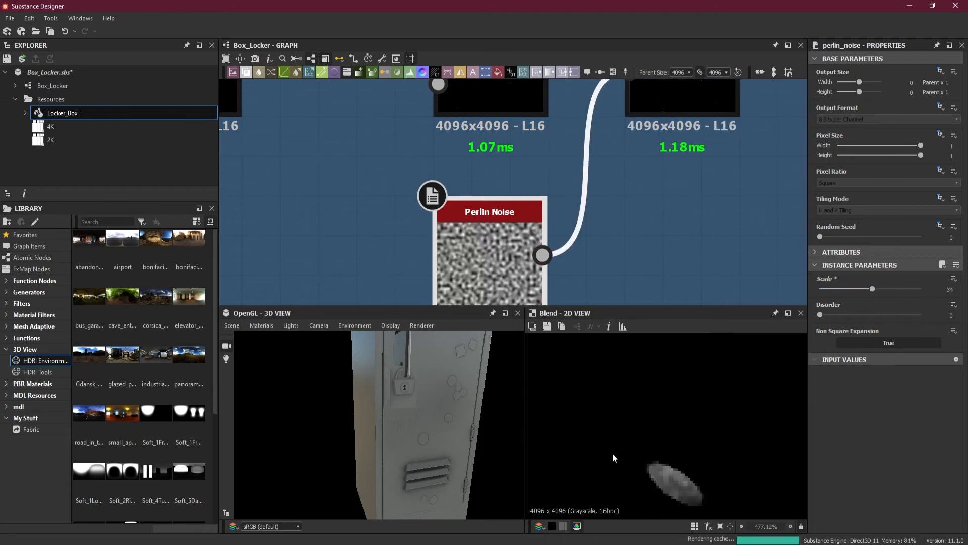
- Inspect the locker's door and side in the 3D preview and the dent mask in the 2D view at the new noise scale
{"action": "middle_click_drag", "start_coordinate": [444, 429], "coordinate": [433, 473]}
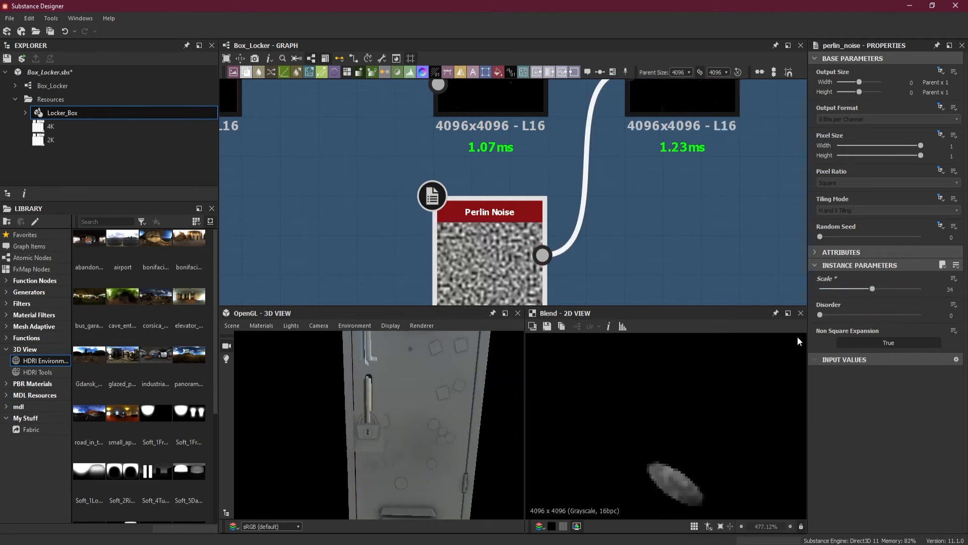
{"action": "middle_click_drag", "start_coordinate": [442, 367], "coordinate": [453, 394]}
{"action": "scroll", "coordinate": [432, 378], "scroll_direction": "up", "scroll_amount": 4}
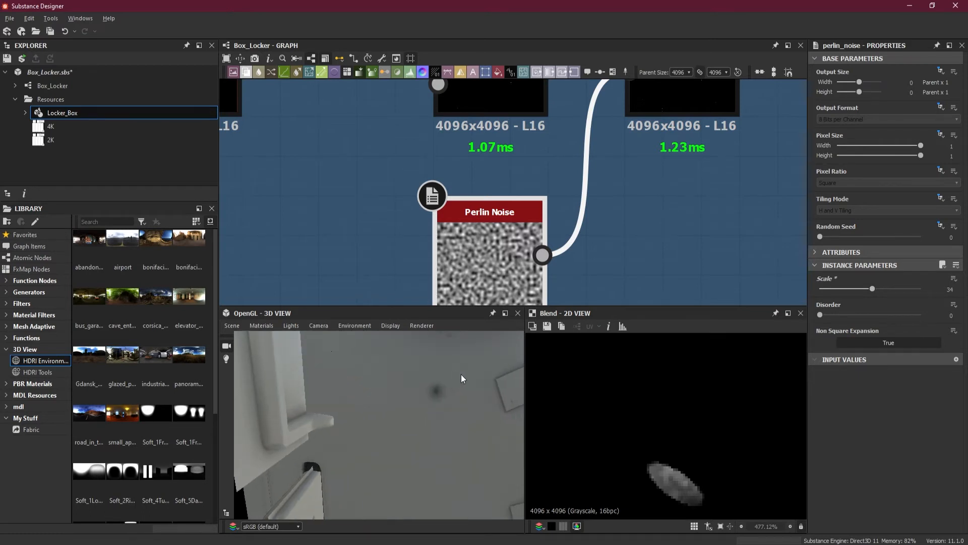
{"action": "scroll", "coordinate": [465, 373], "scroll_direction": "up", "scroll_amount": 2}
{"action": "scroll", "coordinate": [429, 382], "scroll_direction": "down", "scroll_amount": 8}
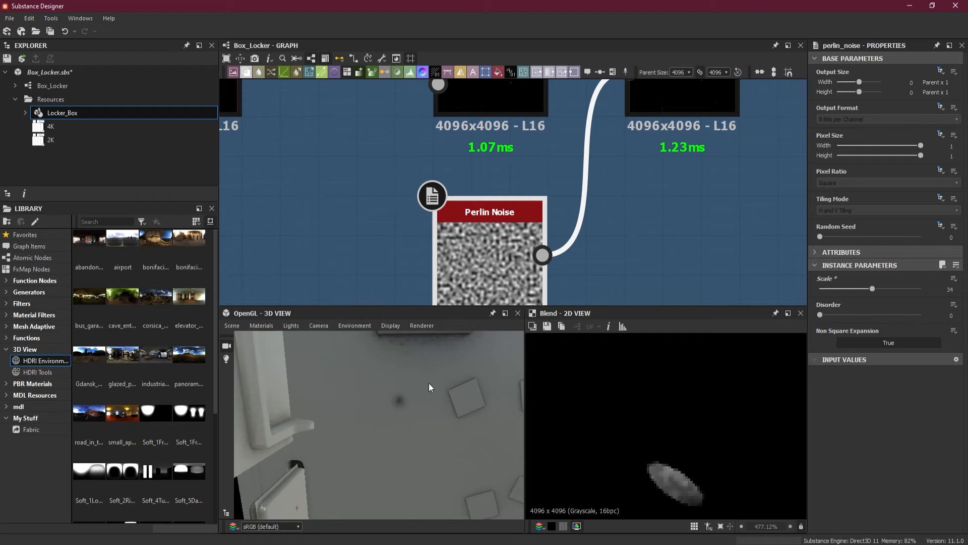
{"action": "left_click_drag", "start_coordinate": [430, 383], "coordinate": [425, 421]}
{"action": "middle_click_drag", "start_coordinate": [425, 420], "coordinate": [430, 340]}
{"action": "left_click_drag", "start_coordinate": [432, 389], "coordinate": [428, 394]}
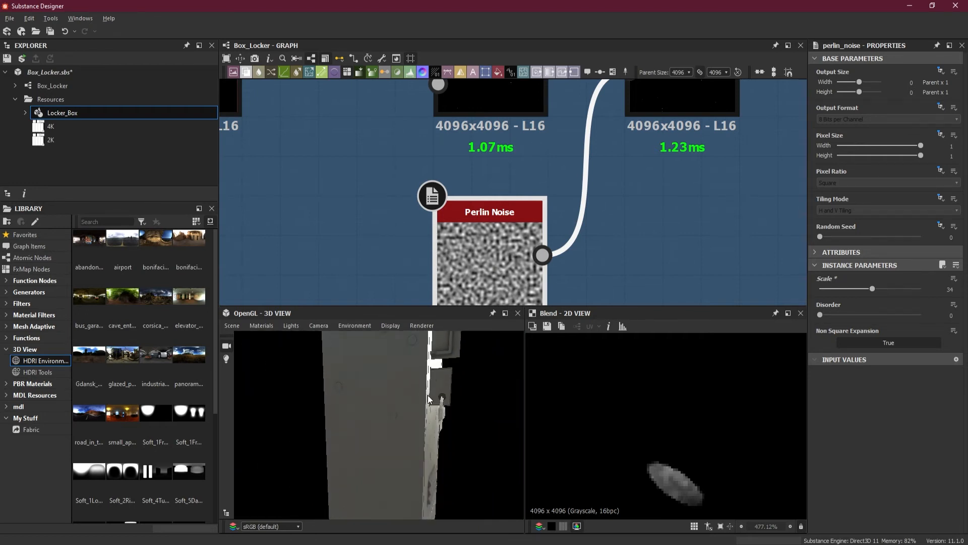
{"action": "middle_click_drag", "start_coordinate": [428, 395], "coordinate": [436, 373]}
{"action": "scroll", "coordinate": [437, 373], "scroll_direction": "down", "scroll_amount": 2}
{"action": "left_click_drag", "start_coordinate": [436, 373], "coordinate": [403, 401]}
{"action": "scroll", "coordinate": [378, 401], "scroll_direction": "up", "scroll_amount": 3}
{"action": "scroll", "coordinate": [736, 437], "scroll_direction": "down", "scroll_amount": 5}
{"action": "scroll", "coordinate": [735, 436], "scroll_direction": "down", "scroll_amount": 8}
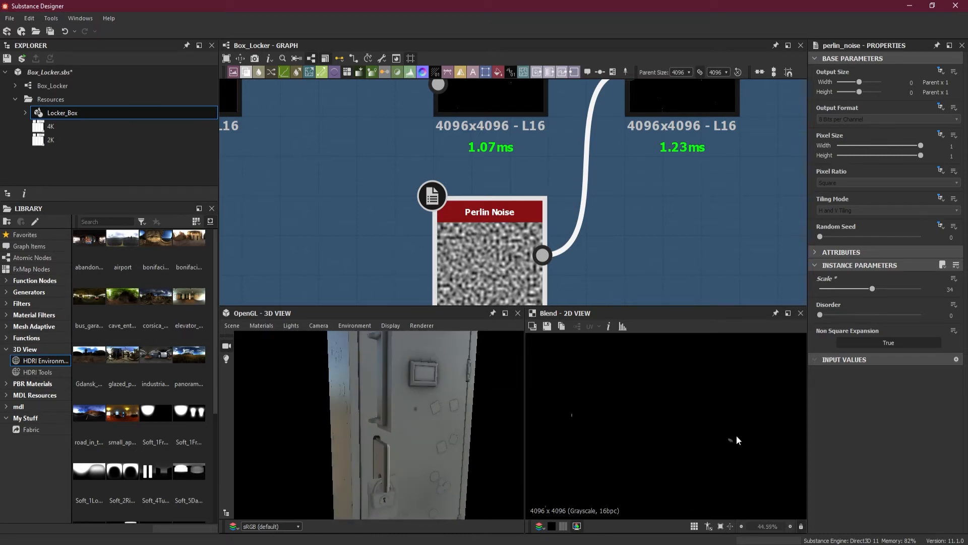
{"action": "scroll", "coordinate": [764, 433], "scroll_direction": "up", "scroll_amount": 2}
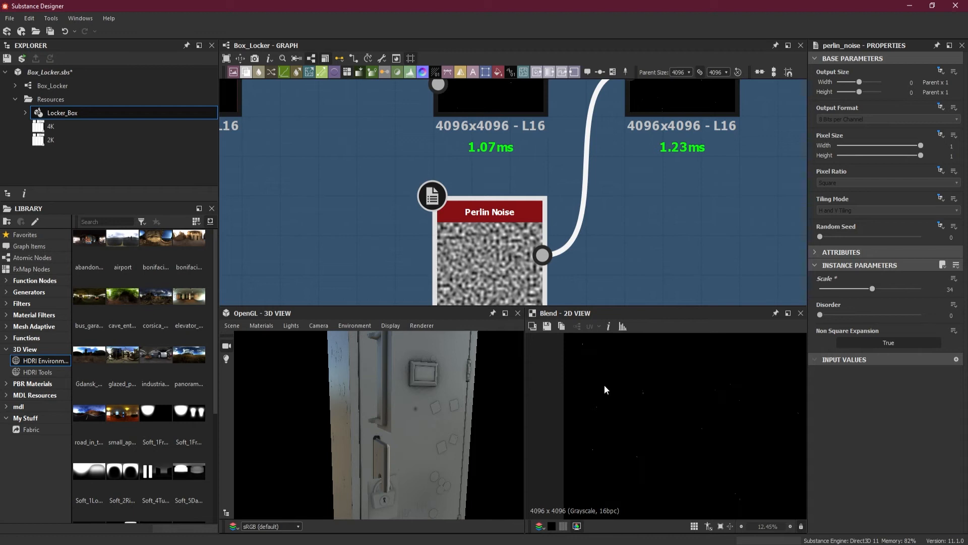
- Lower the black input point of the Levels node feeding the Dents group's Flood Fill to strengthen the dent mask
{"action": "scroll", "coordinate": [516, 188], "scroll_direction": "down", "scroll_amount": 5}
{"action": "middle_click_drag", "start_coordinate": [492, 171], "coordinate": [593, 204]}
{"action": "scroll", "coordinate": [433, 241], "scroll_direction": "up", "scroll_amount": 4}
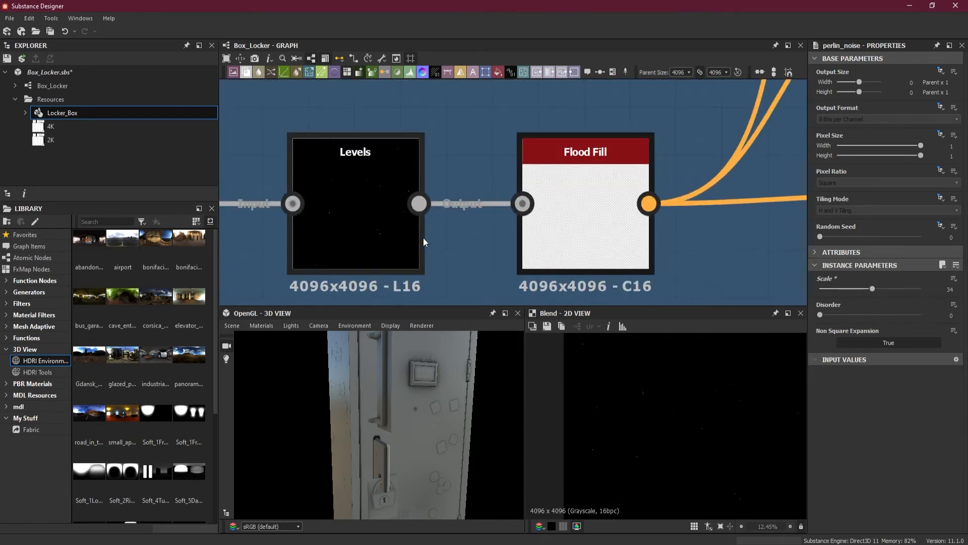
{"action": "left_click", "coordinate": [363, 210]}
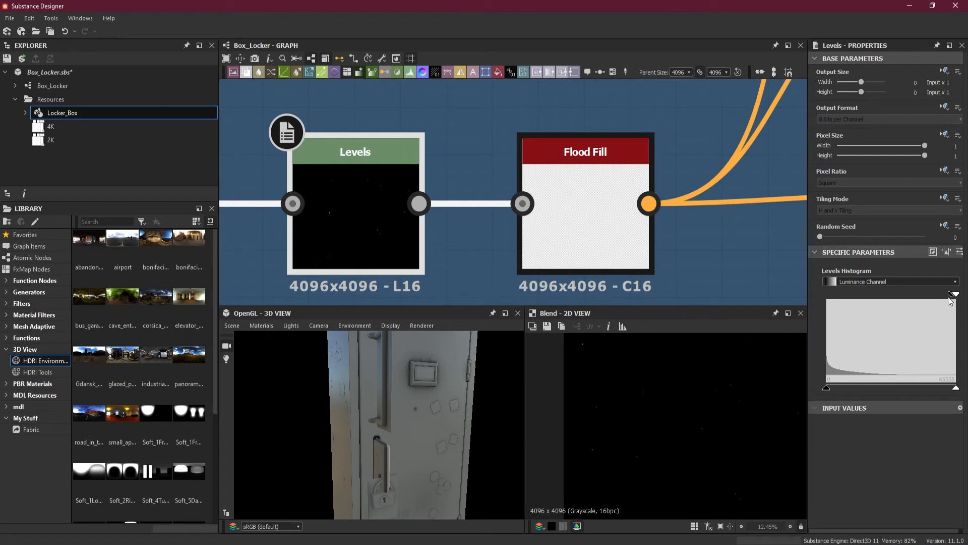
{"action": "left_click_drag", "start_coordinate": [948, 295], "coordinate": [930, 298]}
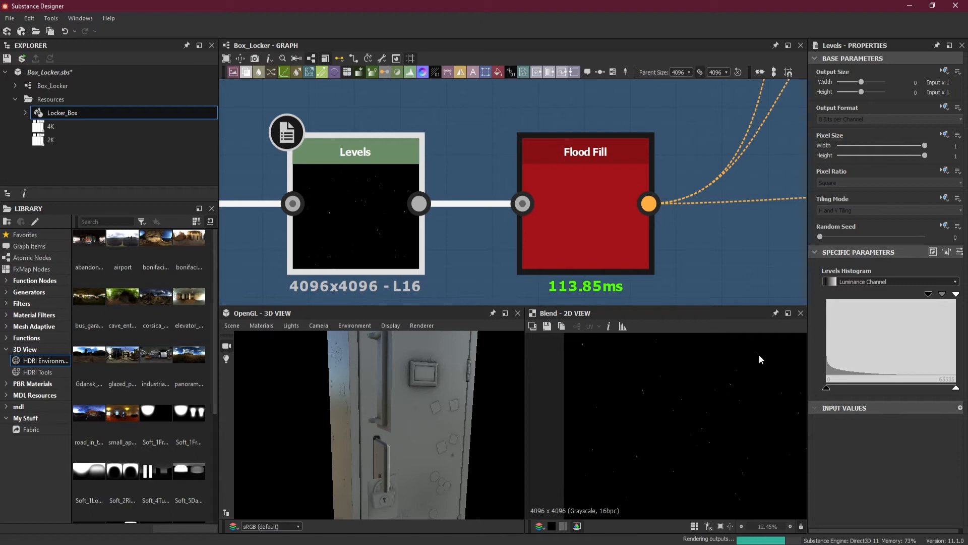
- Inspect the square and round dents on the locker door up close from several angles in the 3D preview
{"action": "scroll", "coordinate": [452, 399], "scroll_direction": "up", "scroll_amount": 3}
{"action": "mouse_move", "coordinate": [451, 398]}
{"action": "left_mouse_down"}
{"action": "mouse_move", "coordinate": [437, 393]}
{"action": "mouse_move", "coordinate": [427, 425]}
{"action": "mouse_move", "coordinate": [467, 397]}
{"action": "mouse_move", "coordinate": [438, 381]}
{"action": "mouse_move", "coordinate": [403, 432]}
{"action": "mouse_move", "coordinate": [416, 411]}
{"action": "mouse_move", "coordinate": [379, 412]}
{"action": "mouse_move", "coordinate": [442, 415]}
{"action": "mouse_move", "coordinate": [394, 417]}
{"action": "mouse_move", "coordinate": [392, 408]}
{"action": "mouse_move", "coordinate": [387, 432]}
{"action": "mouse_move", "coordinate": [405, 437]}
{"action": "mouse_move", "coordinate": [406, 411]}
{"action": "mouse_move", "coordinate": [417, 465]}
{"action": "mouse_move", "coordinate": [382, 431]}
{"action": "mouse_move", "coordinate": [406, 445]}
{"action": "mouse_move", "coordinate": [421, 407]}
{"action": "mouse_move", "coordinate": [418, 422]}
{"action": "mouse_move", "coordinate": [279, 383]}
{"action": "mouse_move", "coordinate": [346, 404]}
{"action": "mouse_move", "coordinate": [359, 421]}
{"action": "mouse_move", "coordinate": [368, 375]}
{"action": "mouse_move", "coordinate": [438, 388]}
{"action": "left_mouse_up"}
{"action": "scroll", "coordinate": [435, 392], "scroll_direction": "up", "scroll_amount": 2}
{"action": "scroll", "coordinate": [427, 425], "scroll_direction": "up", "scroll_amount": 2}
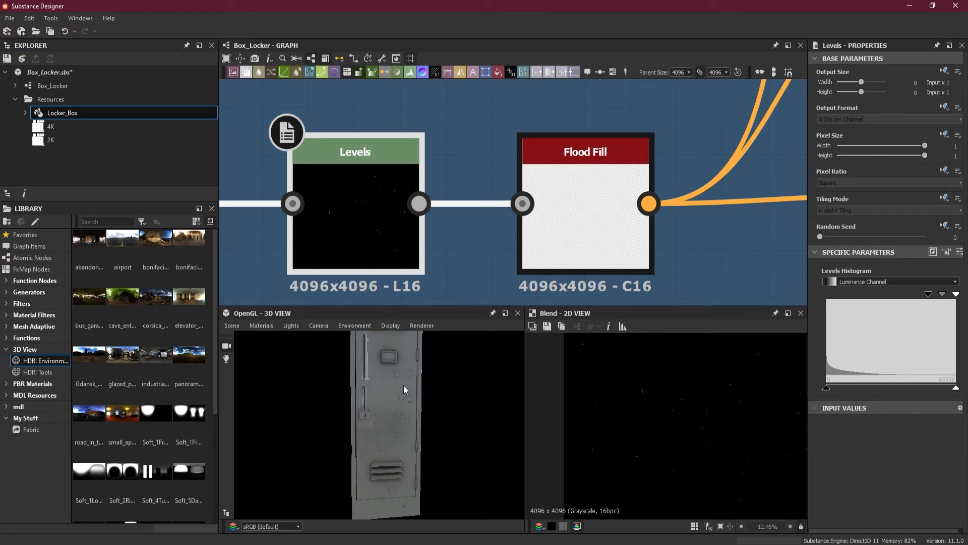
{"action": "scroll", "coordinate": [403, 385], "scroll_direction": "up", "scroll_amount": 5}
{"action": "middle_click_drag", "start_coordinate": [399, 424], "coordinate": [391, 459]}
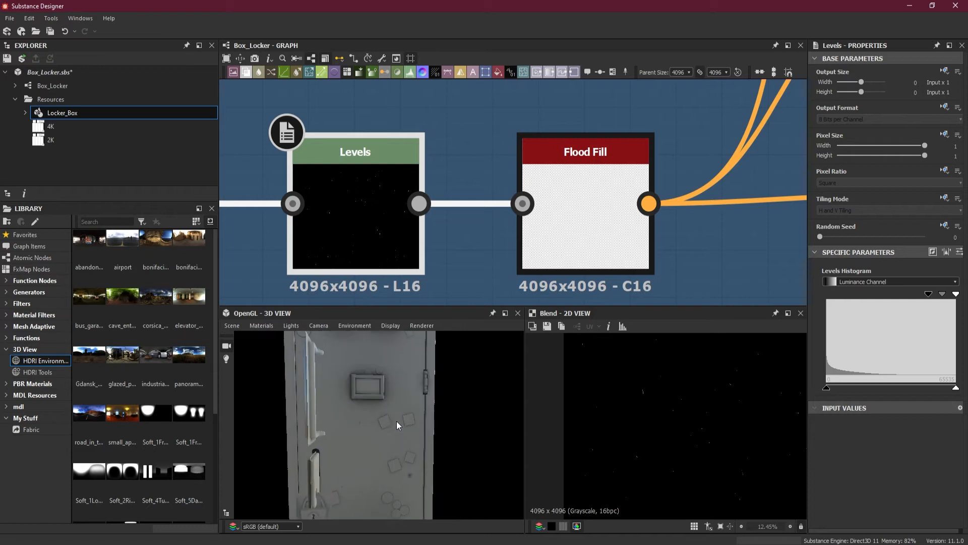
{"action": "scroll", "coordinate": [396, 420], "scroll_direction": "up", "scroll_amount": 3}
{"action": "middle_click_drag", "start_coordinate": [396, 394], "coordinate": [404, 465]}
{"action": "left_click_drag", "start_coordinate": [408, 433], "coordinate": [367, 433]}
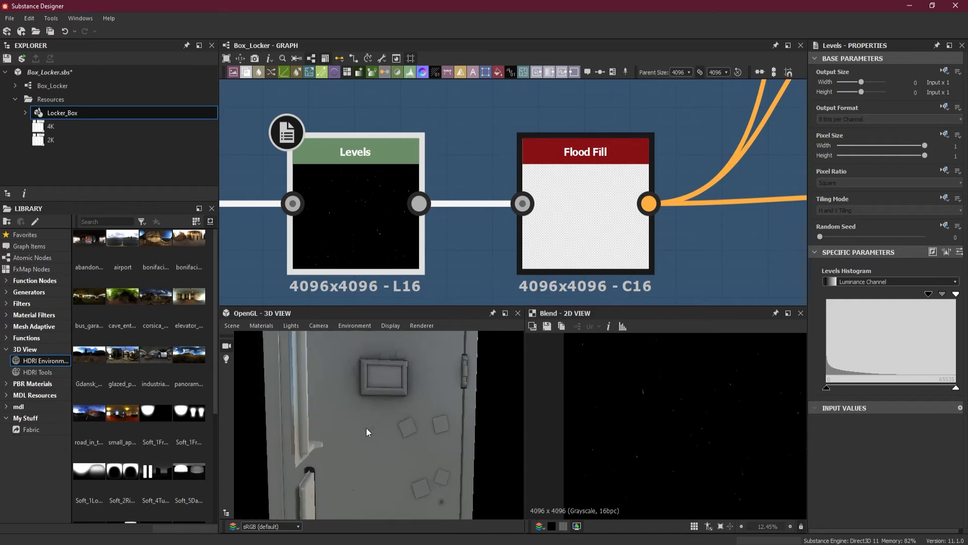
{"action": "middle_click_drag", "start_coordinate": [381, 403], "coordinate": [362, 401]}
{"action": "mouse_move", "coordinate": [363, 401]}
{"action": "left_mouse_down", "text": "alt"}
{"action": "mouse_move", "coordinate": [396, 392]}
{"action": "mouse_move", "coordinate": [365, 391]}
{"action": "left_mouse_up", "text": "alt"}
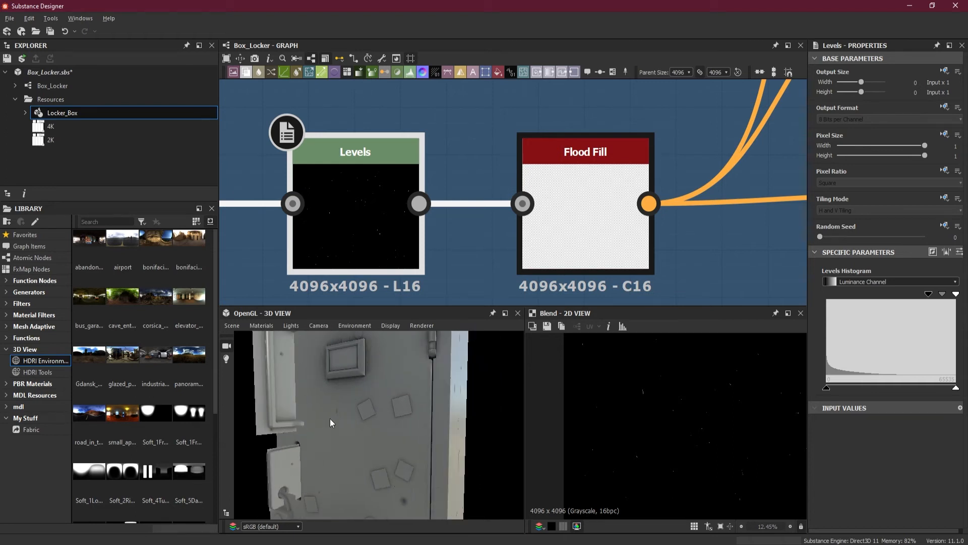
{"action": "left_click_drag", "start_coordinate": [330, 418], "coordinate": [354, 396], "text": "alt"}
- Add a dot on the black-and-white mask connection running below the Dents frame and show it in the 2D view
{"action": "scroll", "coordinate": [449, 172], "scroll_direction": "down", "scroll_amount": 3}
{"action": "scroll", "coordinate": [450, 177], "scroll_direction": "down", "scroll_amount": 5}
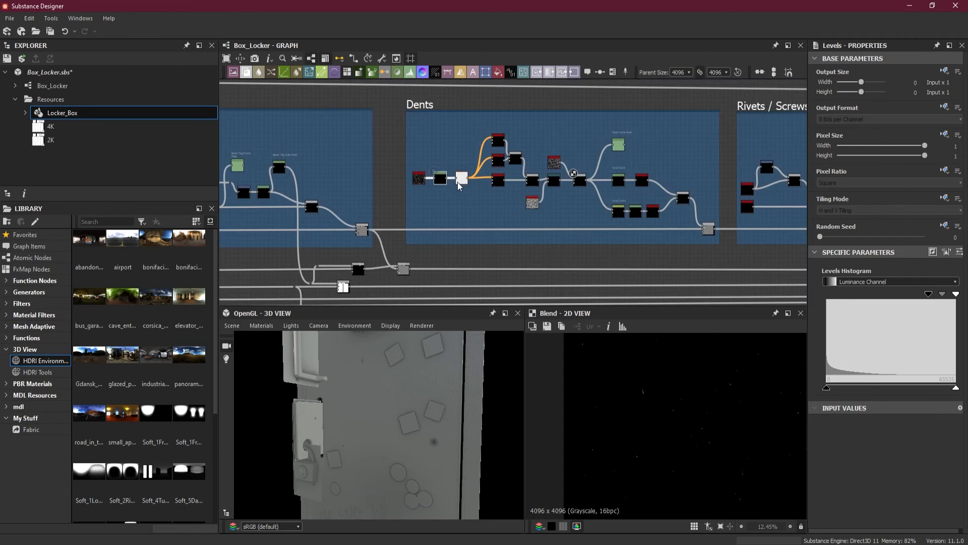
{"action": "scroll", "coordinate": [615, 218], "scroll_direction": "up", "scroll_amount": 3}
{"action": "middle_click_drag", "start_coordinate": [428, 227], "coordinate": [607, 214]}
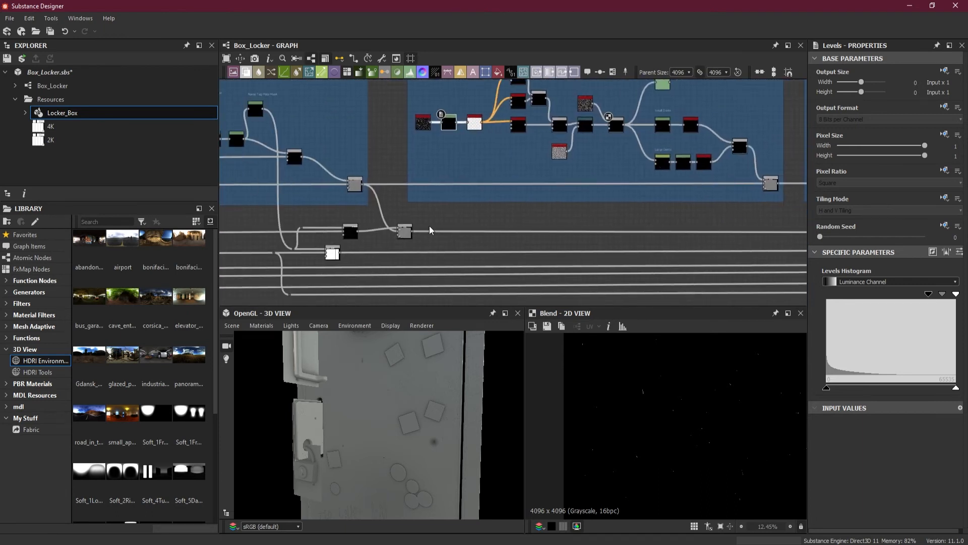
{"action": "scroll", "coordinate": [399, 226], "scroll_direction": "up", "scroll_amount": 5}
{"action": "scroll", "coordinate": [440, 252], "scroll_direction": "down", "scroll_amount": 3}
{"action": "middle_click_drag", "start_coordinate": [353, 260], "coordinate": [408, 229]}
{"action": "middle_click_drag", "start_coordinate": [632, 253], "coordinate": [363, 255]}
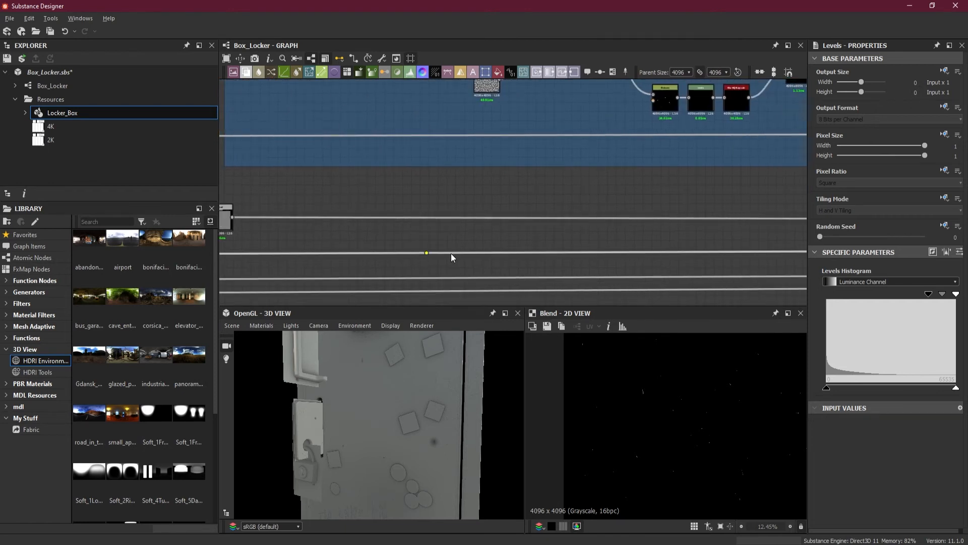
{"action": "double_click", "coordinate": [575, 253]}
{"action": "scroll", "coordinate": [619, 211], "scroll_direction": "down", "scroll_amount": 2}
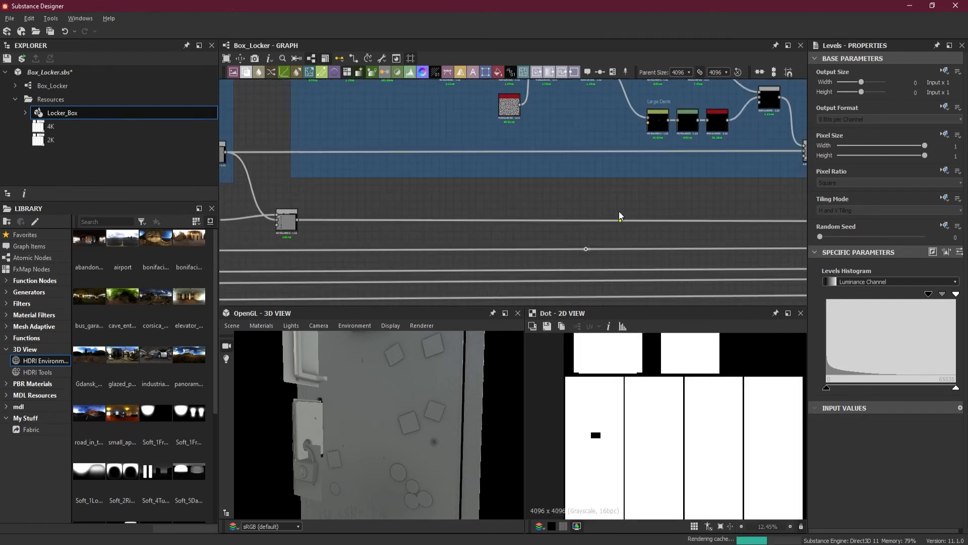
- Reposition the dot, connect it to the mask input of the Dents group's final Subtract Blend, and preview that Blend
{"action": "middle_click_drag", "start_coordinate": [619, 212], "coordinate": [503, 251]}
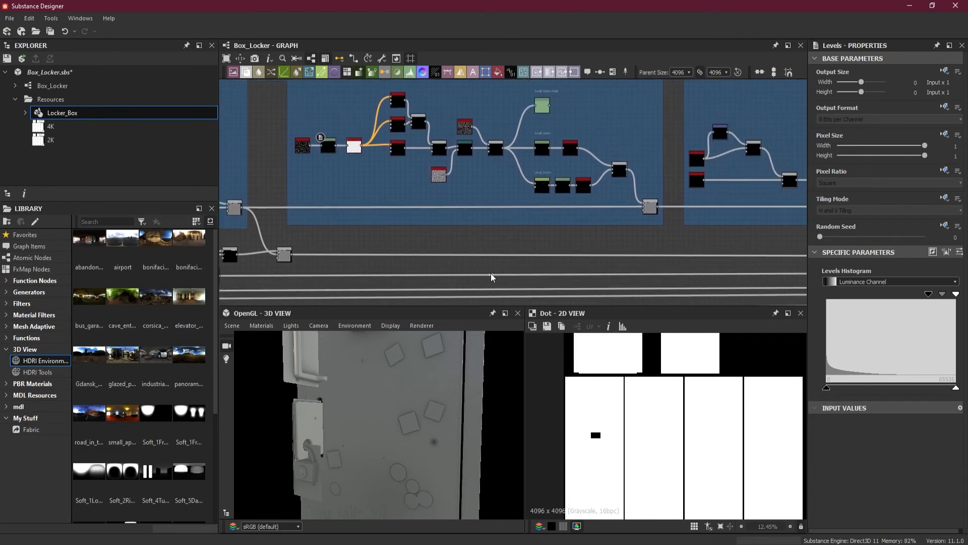
{"action": "left_click_drag", "start_coordinate": [537, 273], "coordinate": [537, 273]}
{"action": "left_click", "coordinate": [488, 267]}
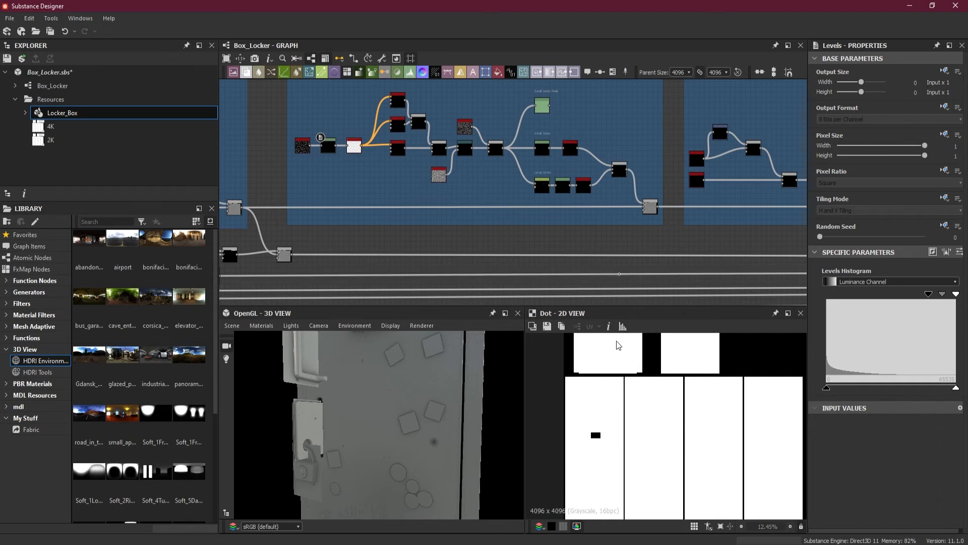
{"action": "scroll", "coordinate": [665, 284], "scroll_direction": "up", "scroll_amount": 1}
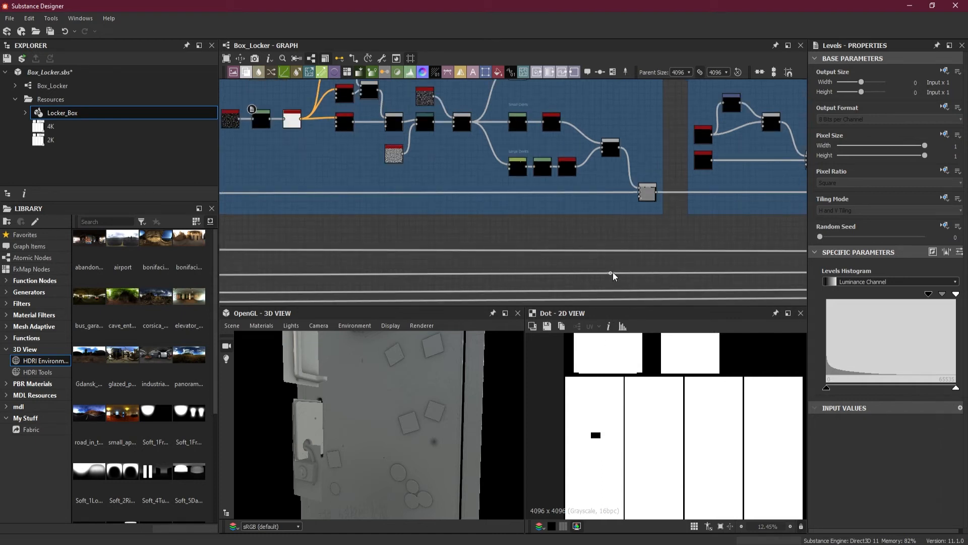
{"action": "scroll", "coordinate": [661, 180], "scroll_direction": "up", "scroll_amount": 3}
{"action": "double_click", "coordinate": [631, 222]}
- Check the masked dents around the locker's handle, padlock and door, and on the whole locker in the 3D preview
{"action": "left_click_drag", "start_coordinate": [354, 435], "coordinate": [350, 411]}
{"action": "scroll", "coordinate": [318, 381], "scroll_direction": "up", "scroll_amount": 3}
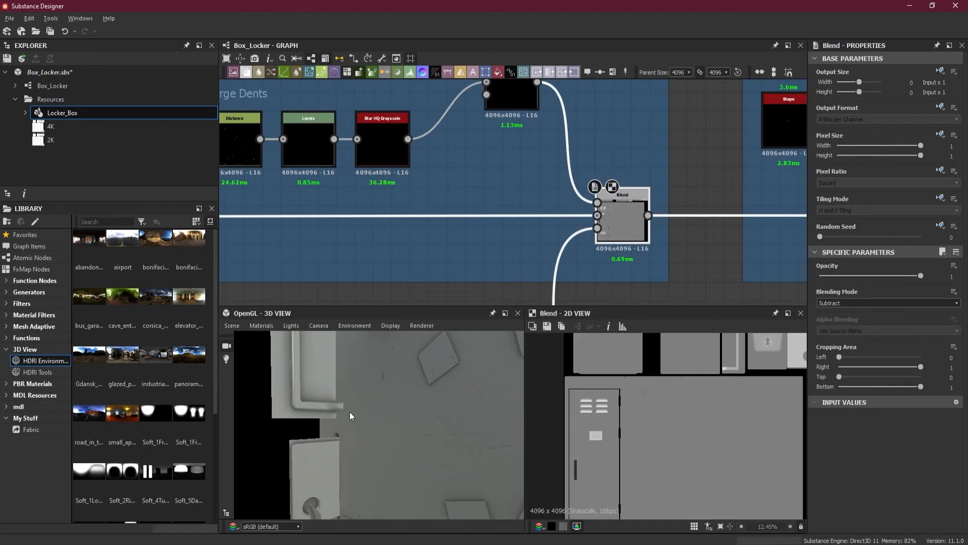
{"action": "scroll", "coordinate": [314, 362], "scroll_direction": "up", "scroll_amount": 3}
{"action": "middle_click_drag", "start_coordinate": [314, 363], "coordinate": [339, 396]}
{"action": "scroll", "coordinate": [340, 402], "scroll_direction": "up", "scroll_amount": 3}
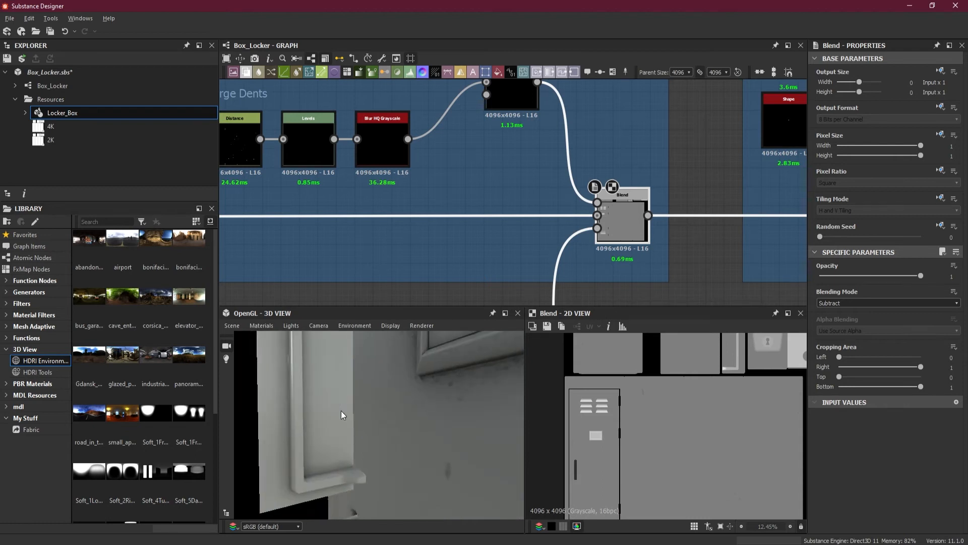
{"action": "left_click_drag", "start_coordinate": [342, 400], "coordinate": [420, 402]}
{"action": "scroll", "coordinate": [444, 395], "scroll_direction": "down", "scroll_amount": 5}
{"action": "scroll", "coordinate": [421, 402], "scroll_direction": "down", "scroll_amount": 3}
{"action": "middle_click_drag", "start_coordinate": [421, 401], "coordinate": [396, 406]}
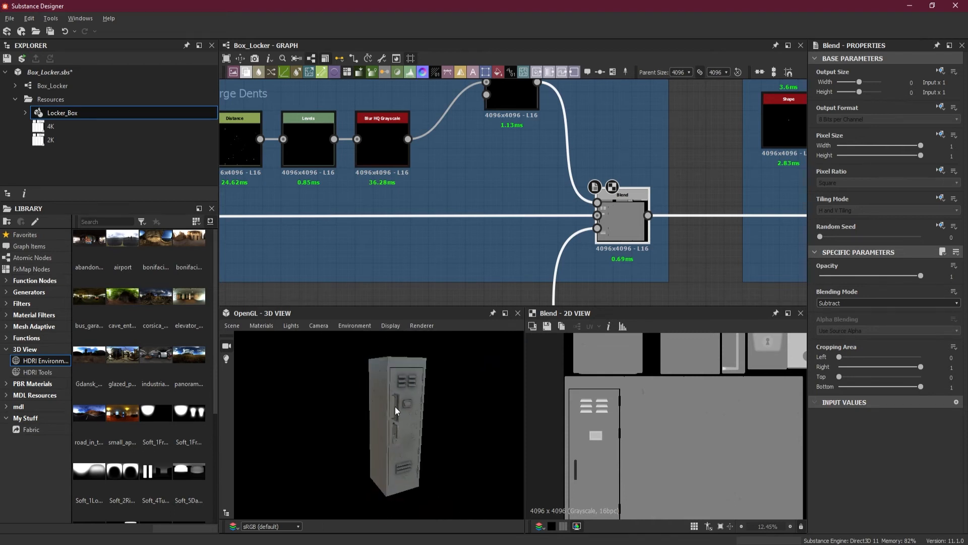
{"action": "left_click_drag", "start_coordinate": [396, 406], "coordinate": [401, 410]}
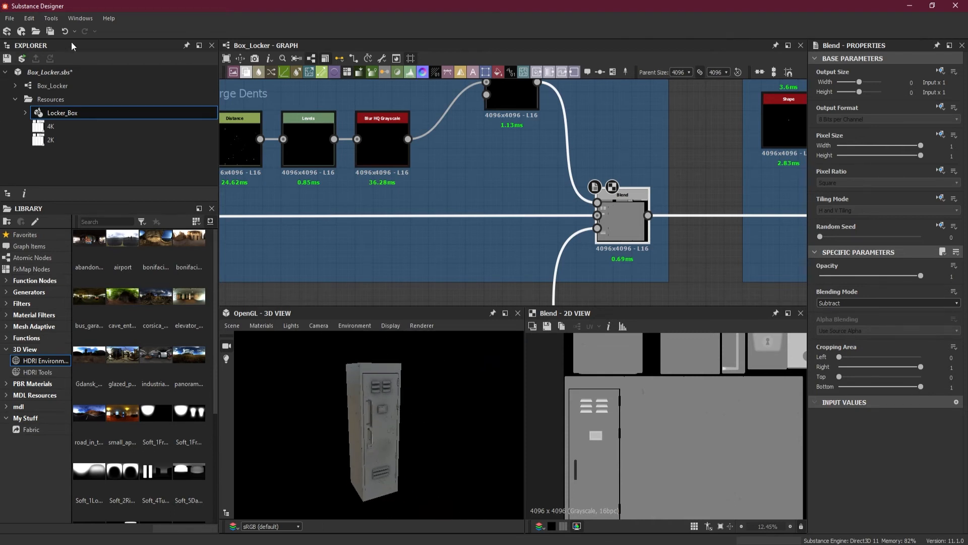
- Save all open packages
{"action": "left_click", "coordinate": [50, 31]}
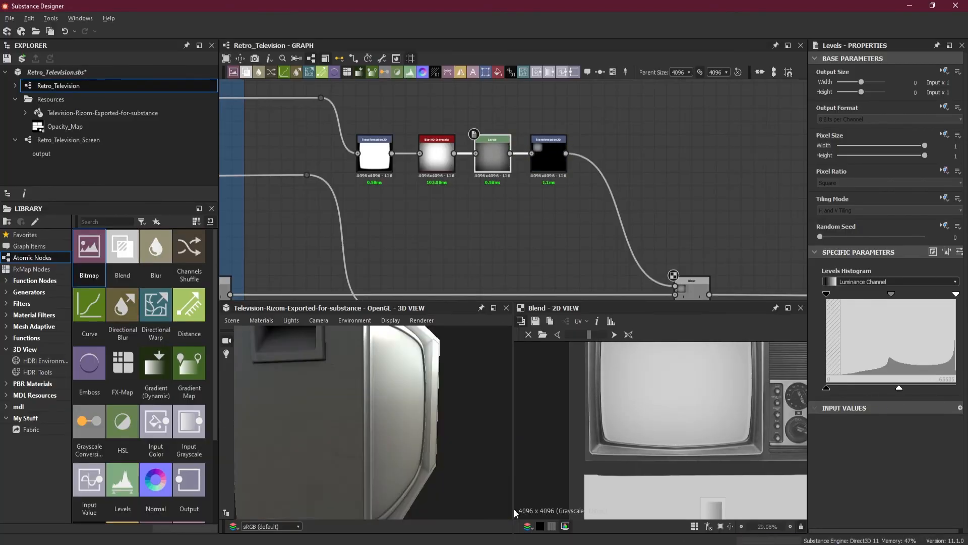
- In the Retro_Television graph, mask the screen's Blend with a Transformation 2D that aligns the white shape over the television screen
{"action": "left_click", "coordinate": [344, 168]}
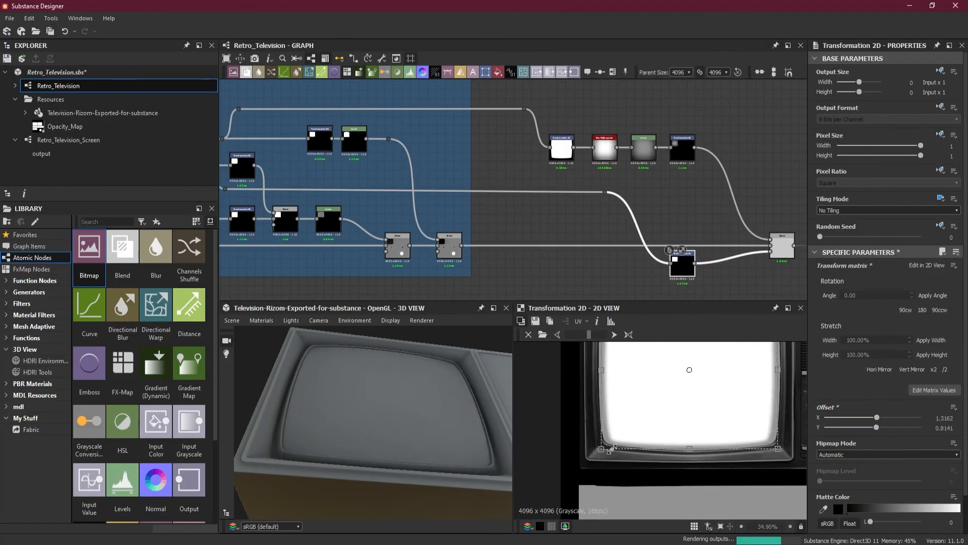
{"action": "left_click_drag", "start_coordinate": [662, 263], "coordinate": [715, 223]}
- Add two Transformation 2D nodes after the dial detail's Blend and combine them in a new Blend node
{"action": "key", "text": "Return"}
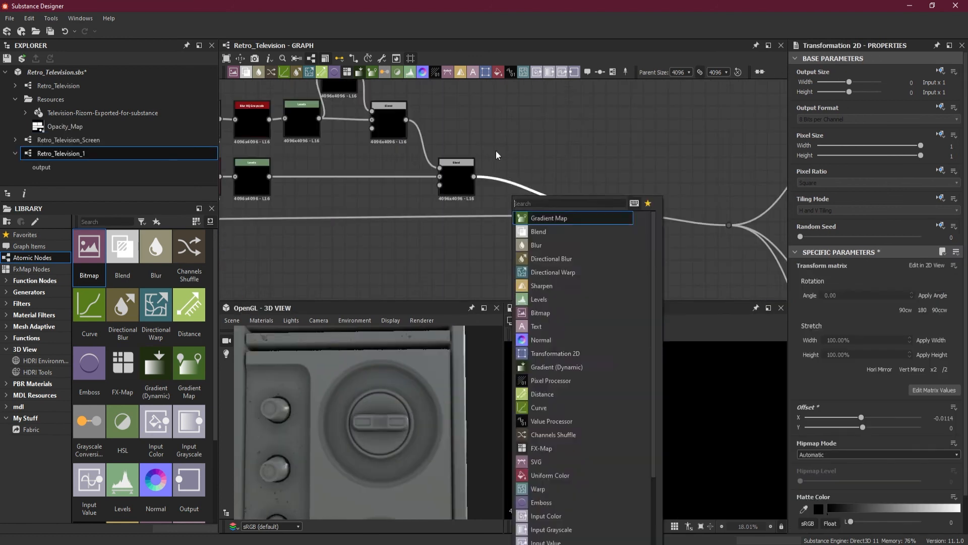
{"action": "key", "text": "Return"}
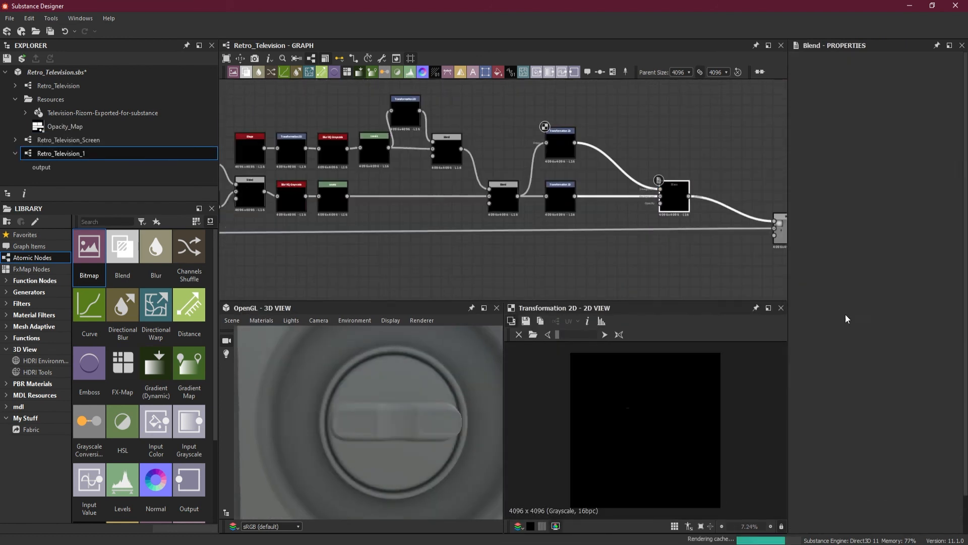